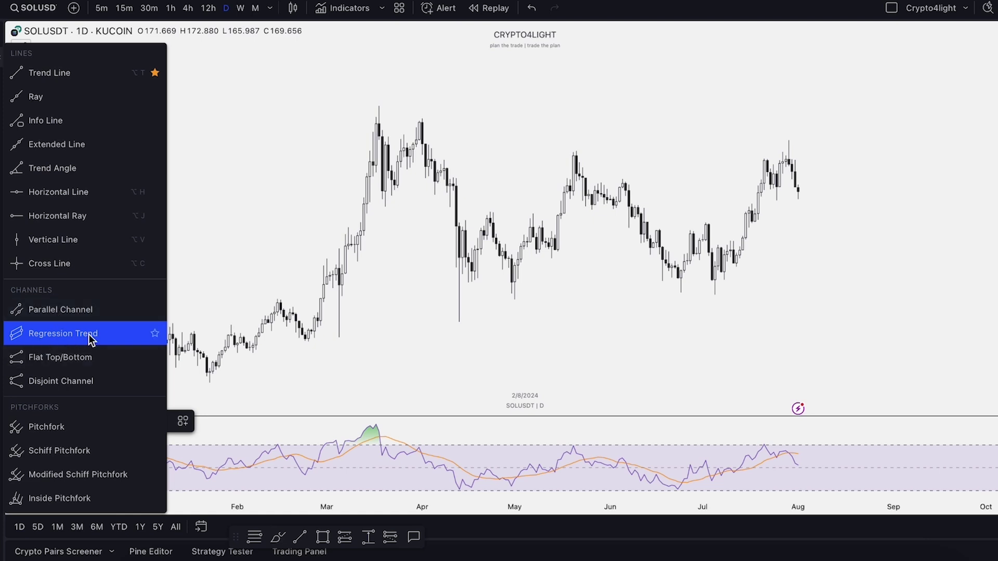
- Draw a regression trend channel from the 18 Mar 2024 high to the 01 Aug 2024 candle
left_click(57, 334)
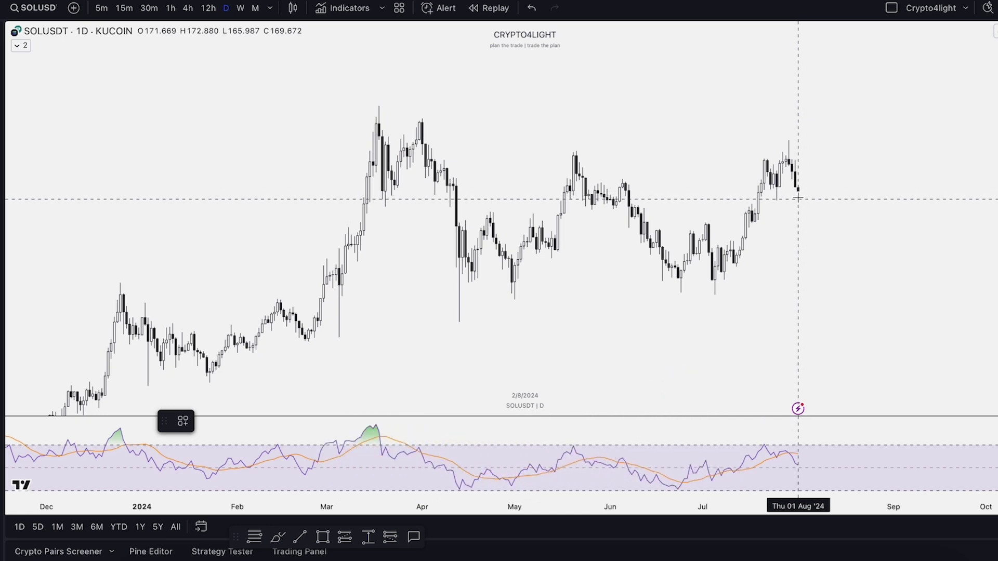
left_click(379, 106)
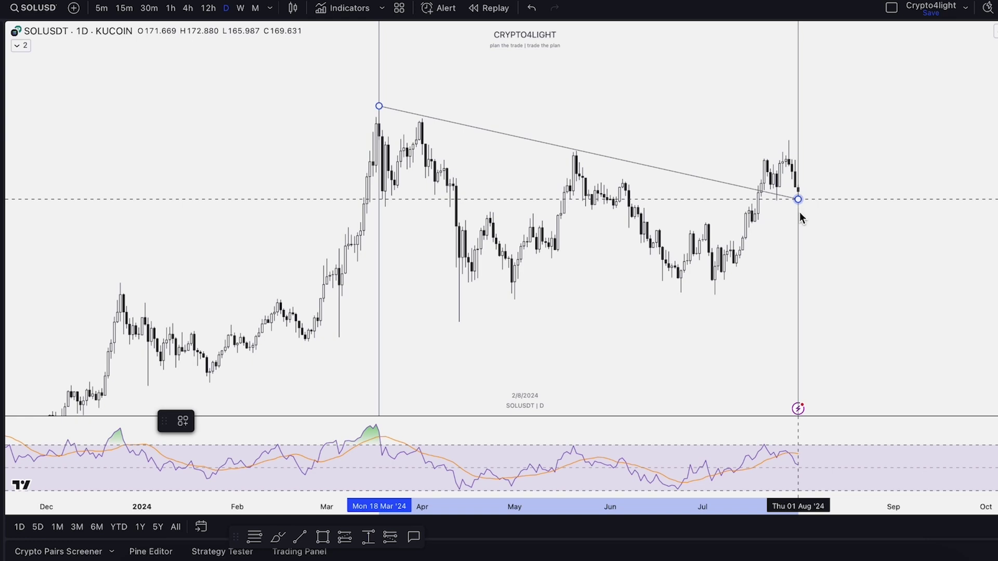
left_click(799, 212)
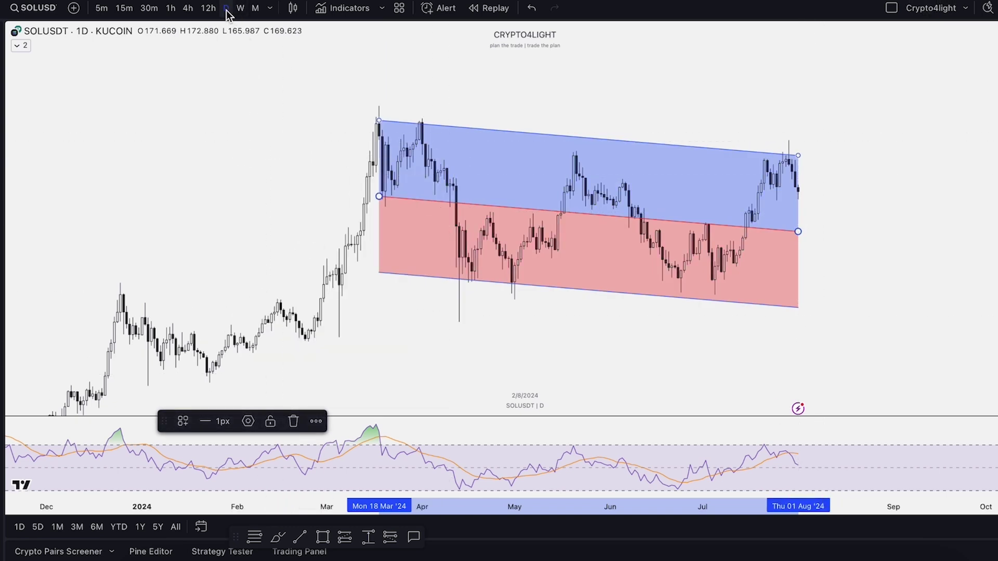
- Open the regression channel's settings and browse its Visibility, Coordinates and Style tabs
double_click(631, 147)
left_click_drag(592, 148, 349, 145)
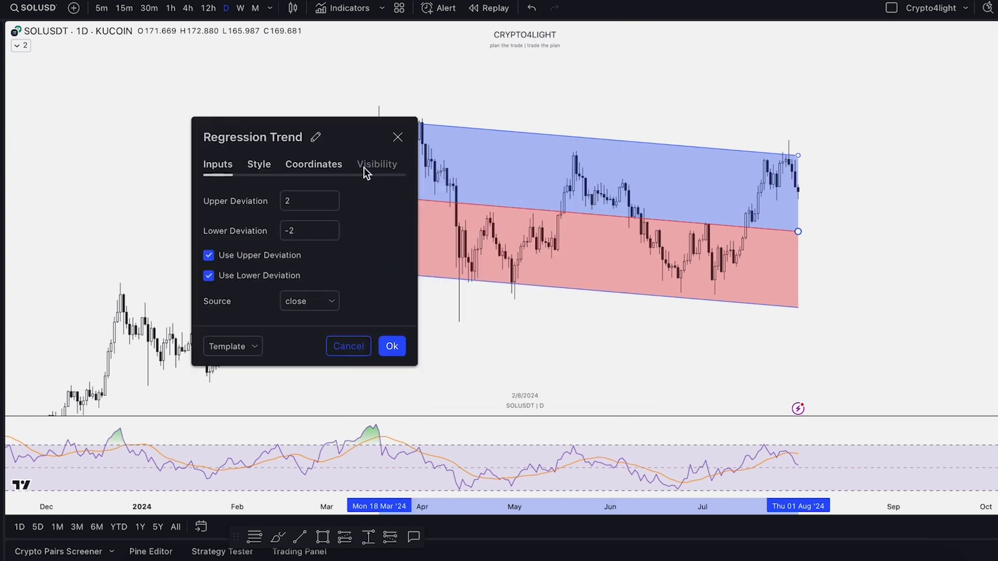
left_click(383, 166)
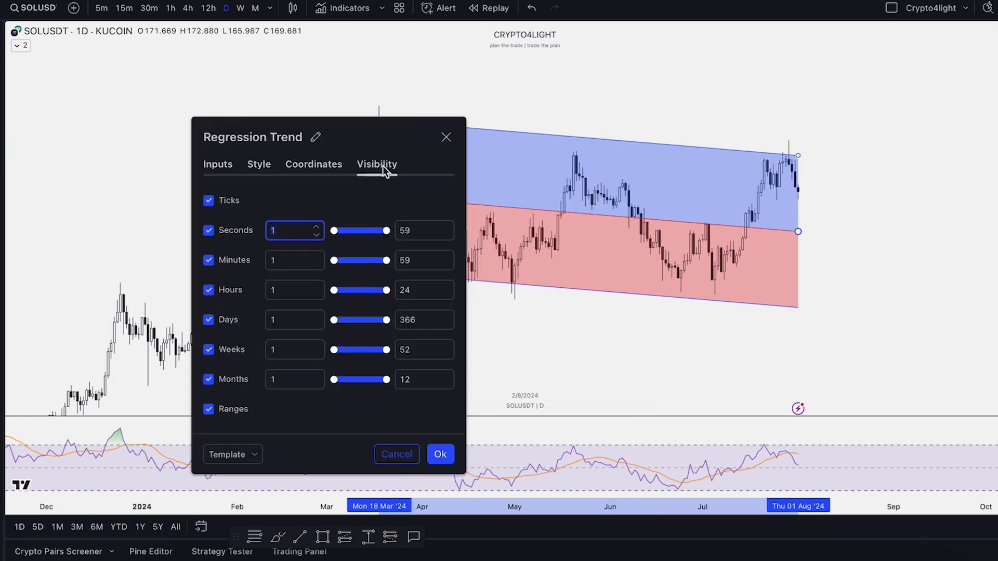
left_click(319, 167)
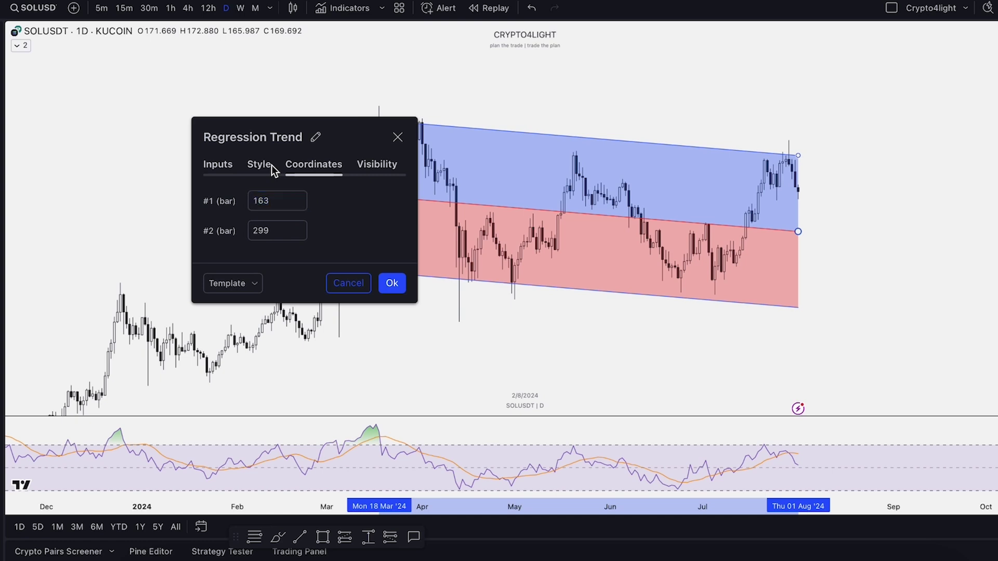
left_click(261, 164)
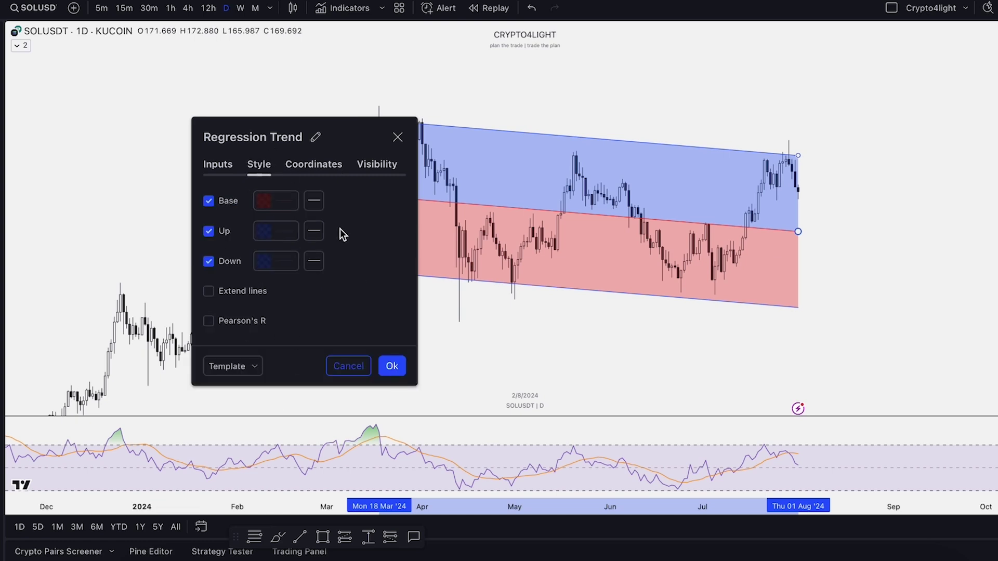
- Toggle Extend lines and Pearson's R on and back off, leaving both disabled
left_click(235, 291)
left_click(235, 292)
left_click_drag(288, 136, 911, 144)
left_click(840, 327)
left_click(831, 328)
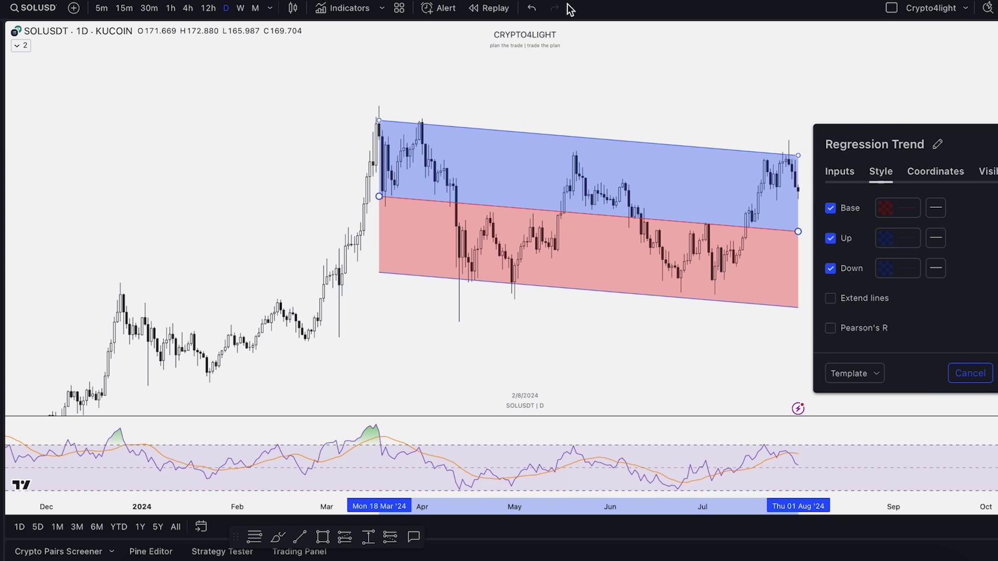
- In the channel's Inputs, try Source open, then high, then return it to close and close settings
left_click(843, 171)
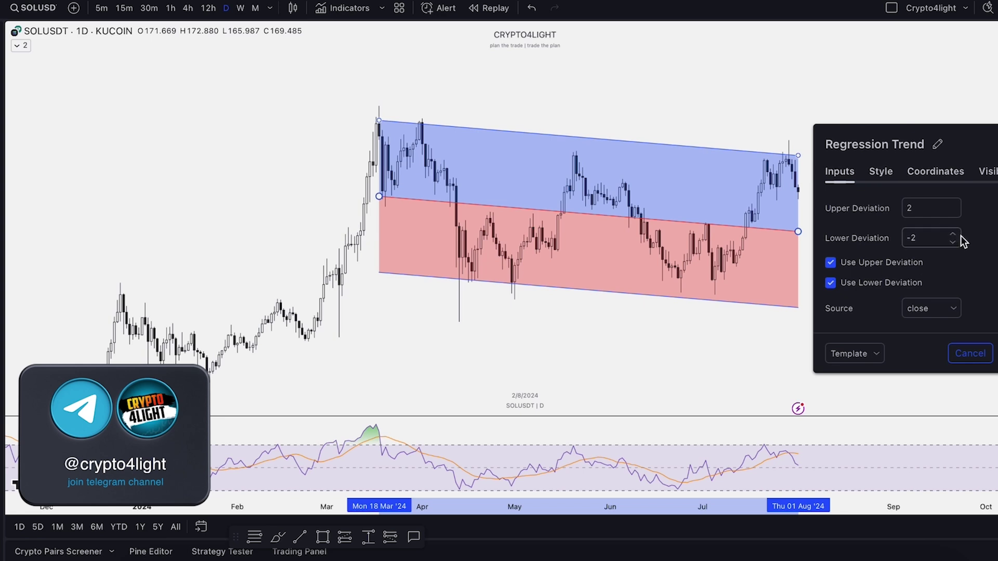
left_click(830, 262)
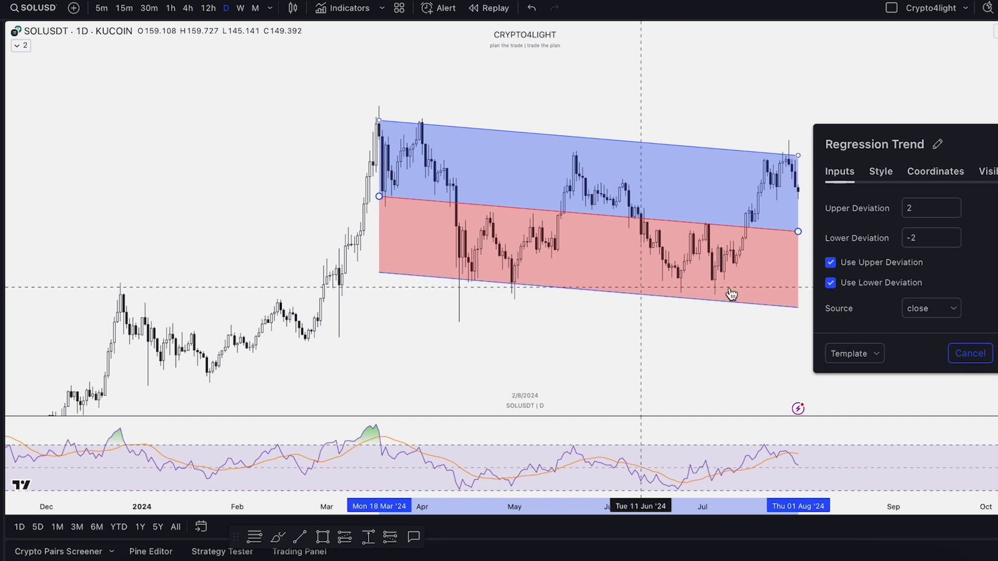
left_click(954, 307)
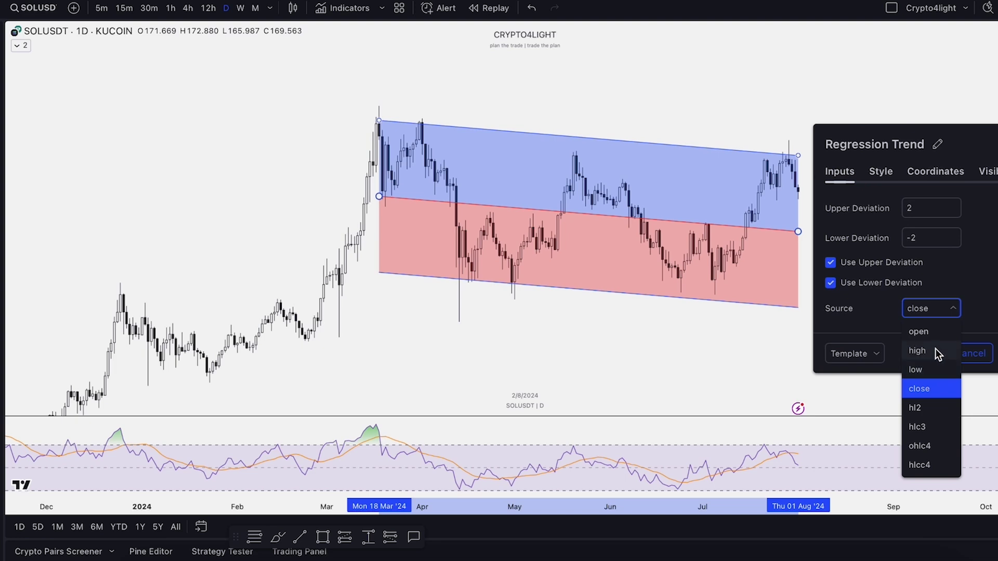
left_click(934, 333)
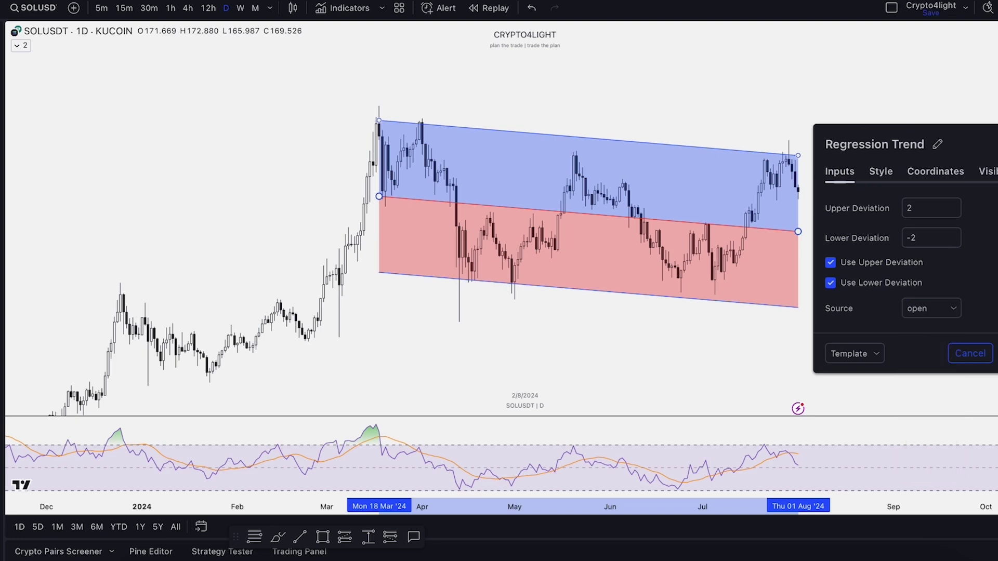
left_click(954, 311)
left_click(931, 355)
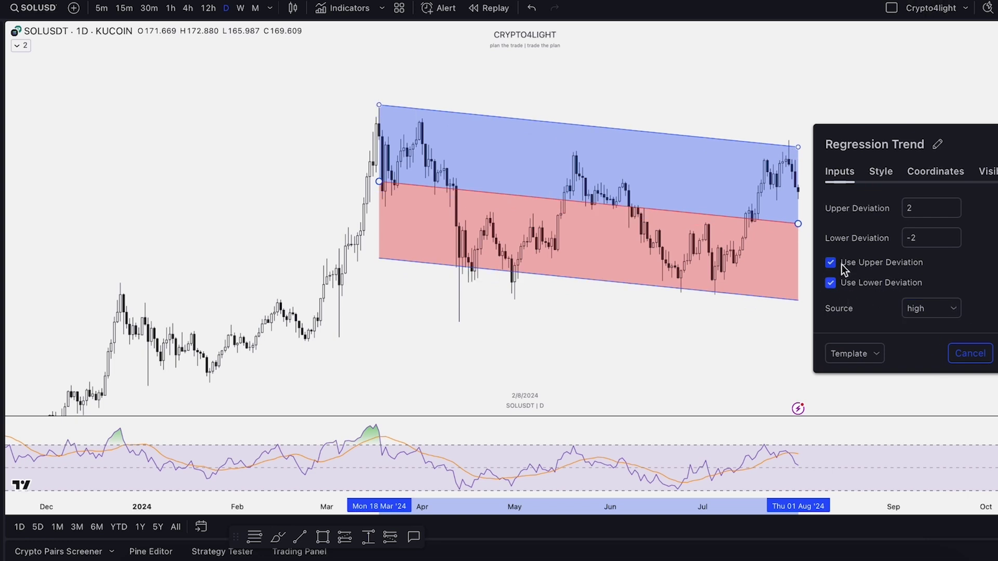
left_click(957, 311)
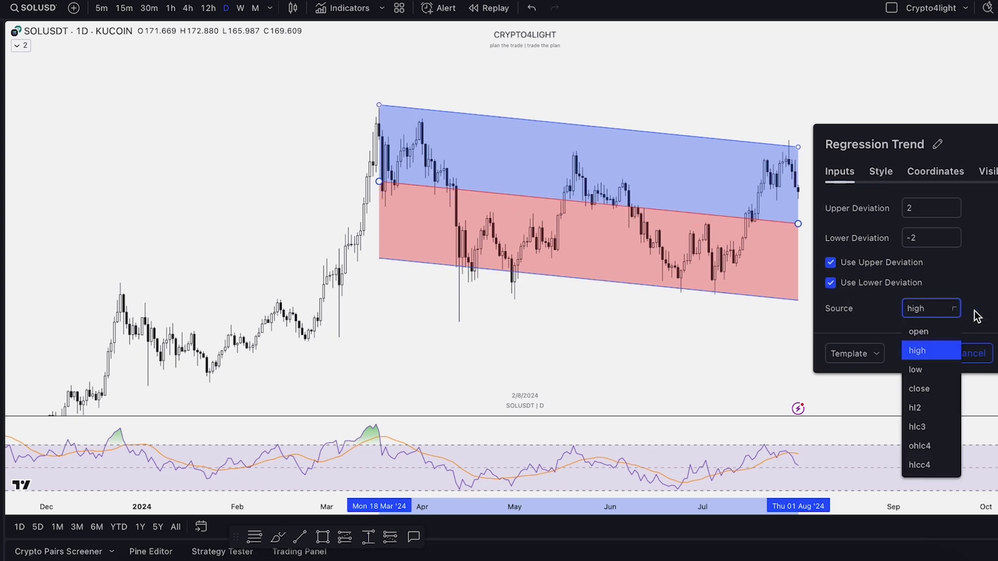
left_click(931, 391)
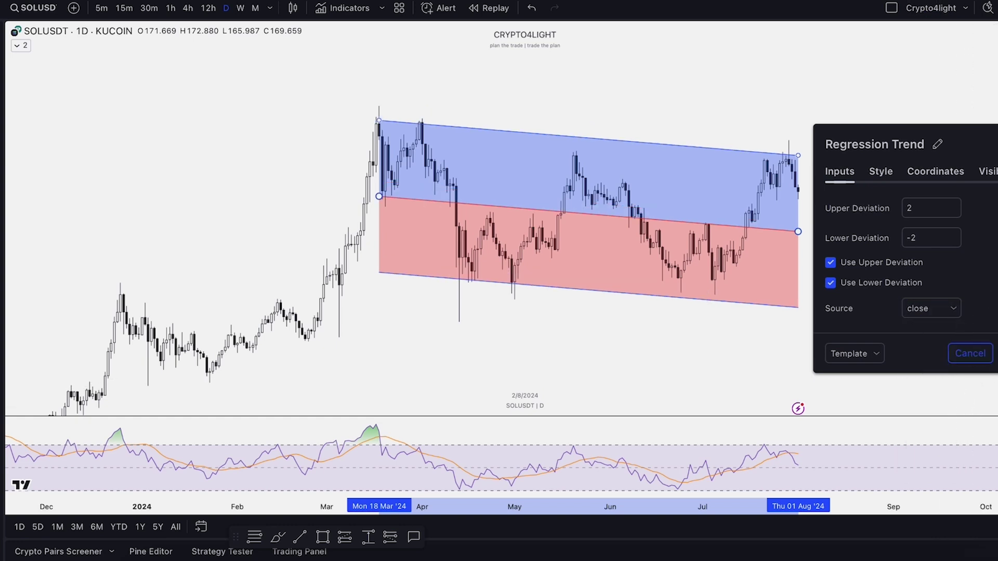
key("Escape")
- Draw two arcs under the lower channel line marking the April and early-May lows
left_click(504, 281)
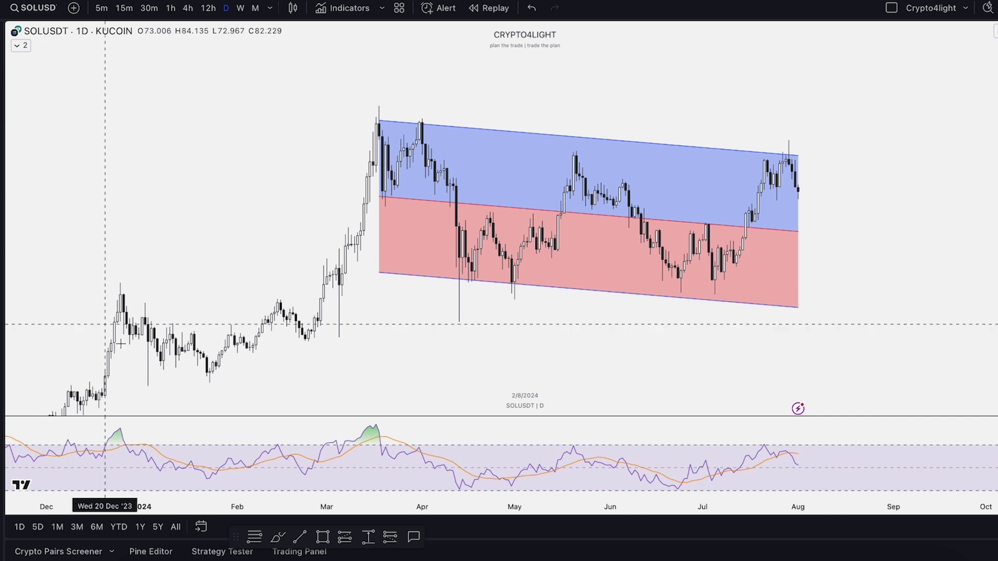
left_click(434, 278)
left_click(490, 281)
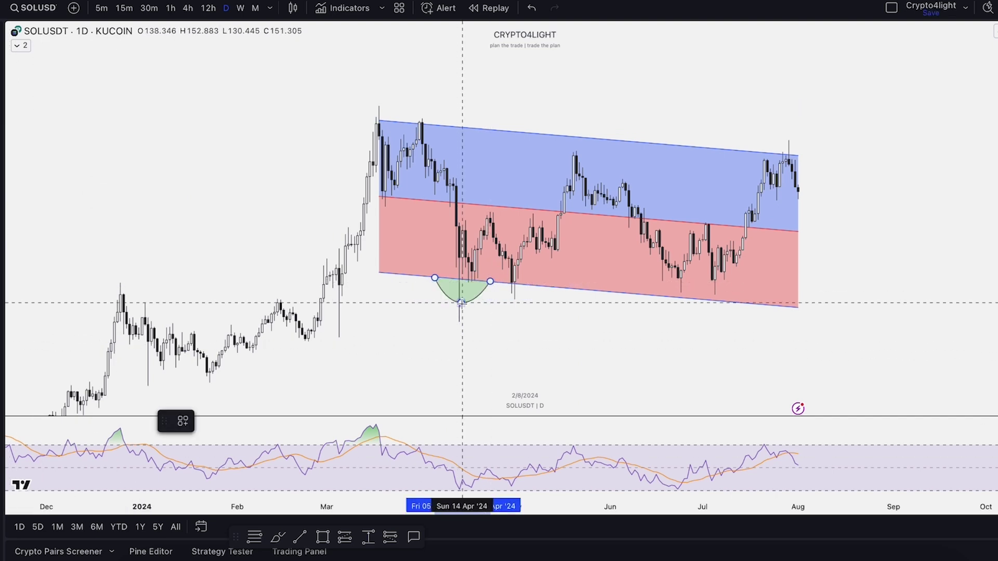
left_click(460, 323)
key("Escape")
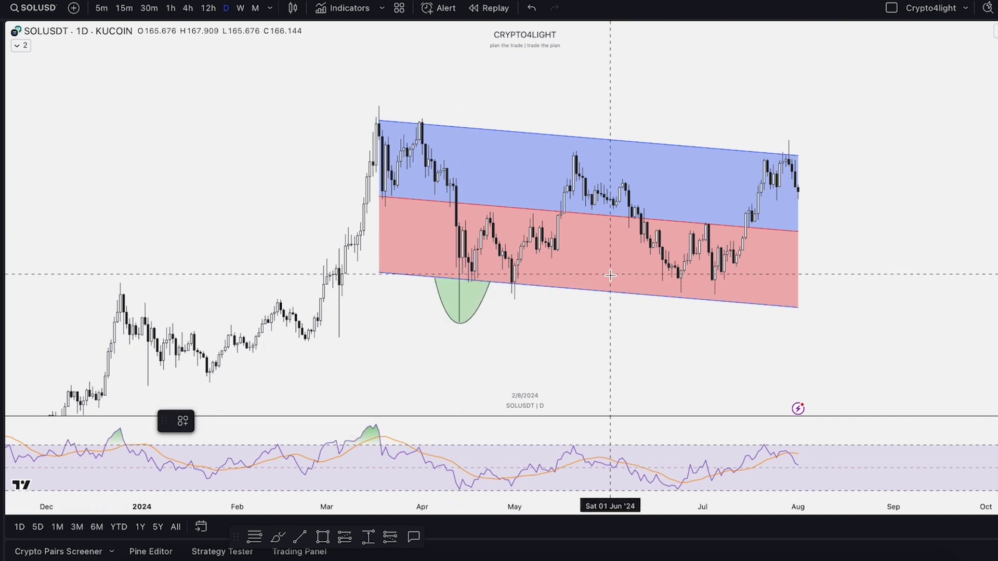
left_click(499, 283)
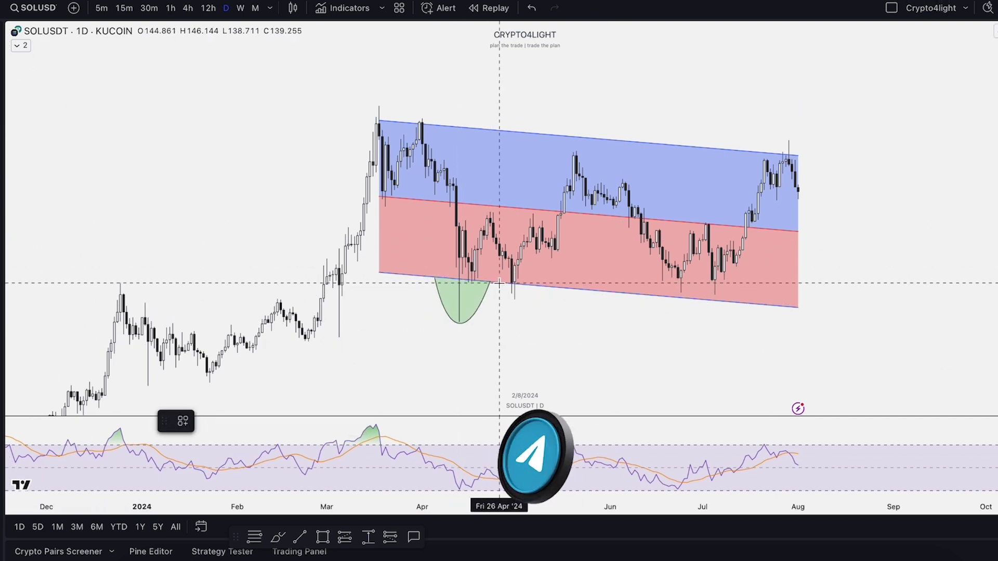
left_click(538, 286)
left_click(519, 301)
key("Escape")
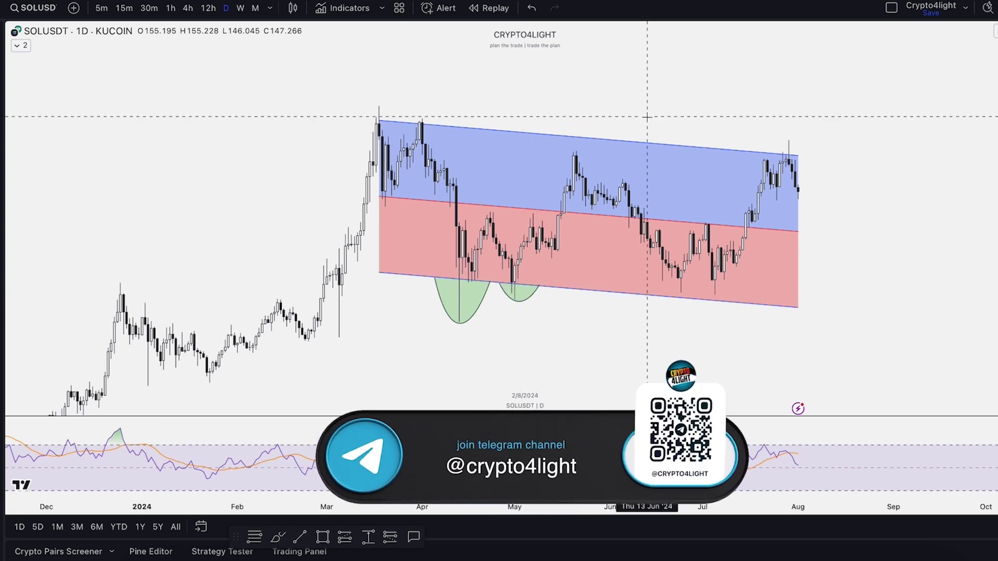
left_click_drag(647, 118, 614, 168)
left_click(416, 350)
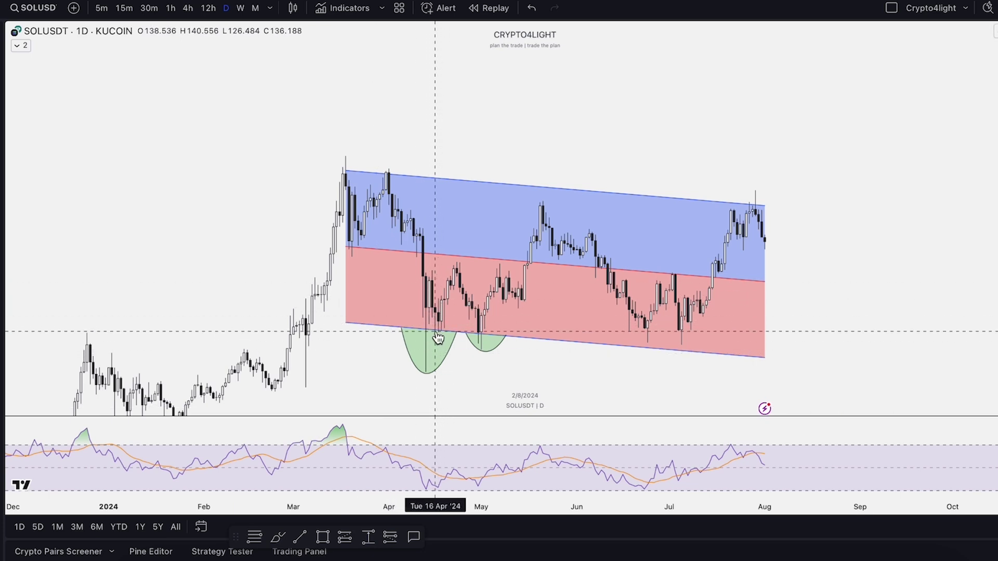
- Place a long position at the April low with its stop at the arc bottom and a shorter span
left_click(350, 542)
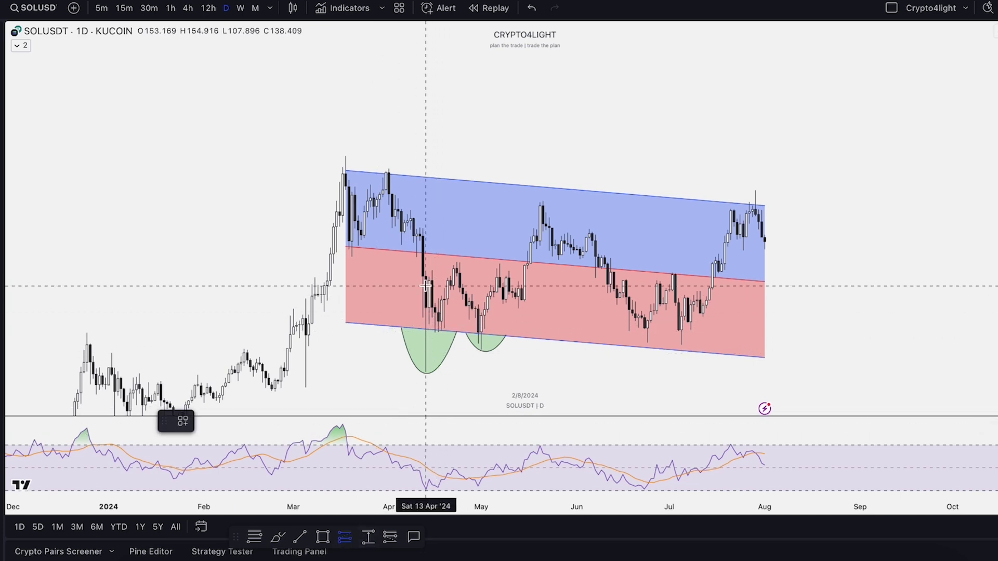
left_click(438, 332)
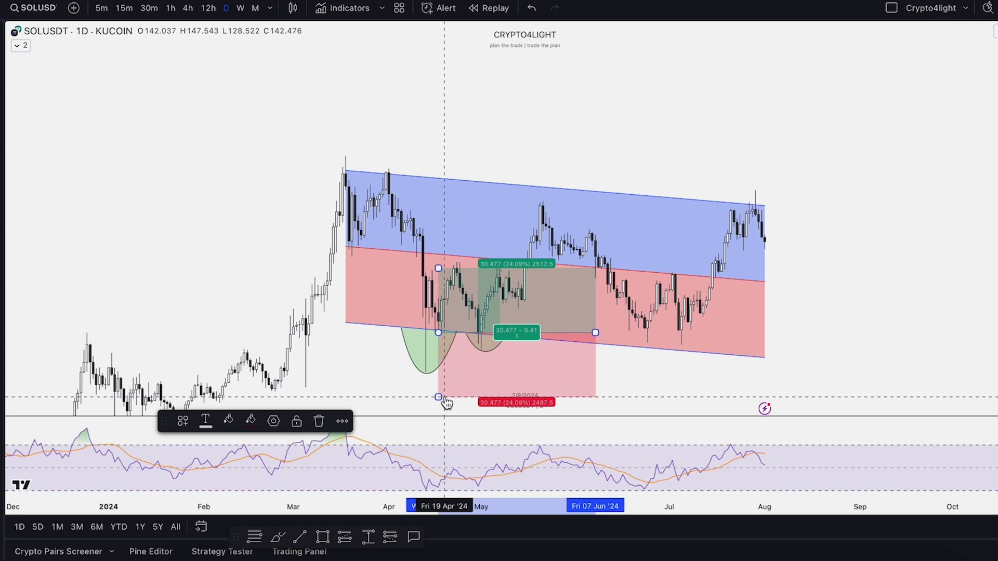
left_click_drag(437, 396, 442, 373)
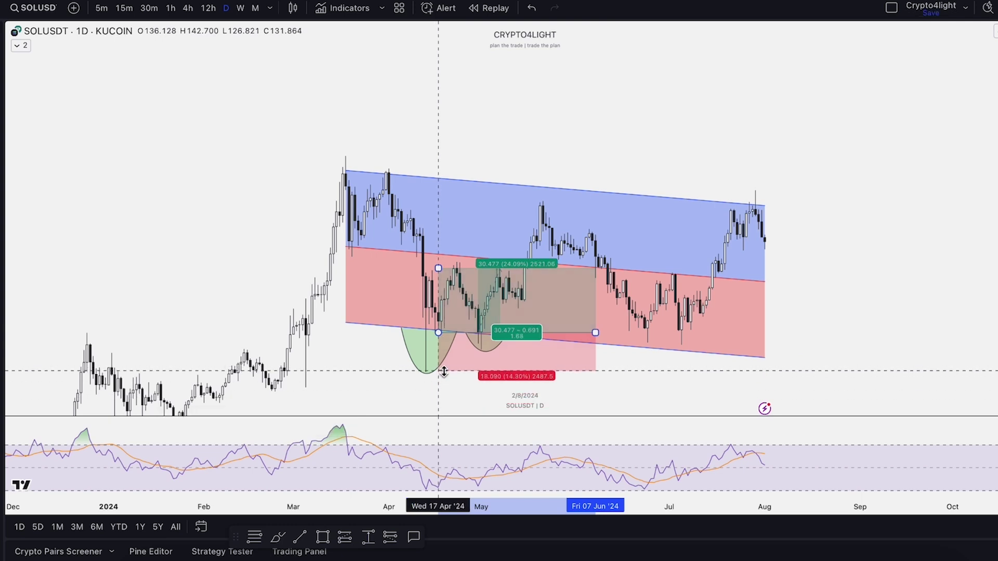
left_click_drag(443, 371, 443, 371)
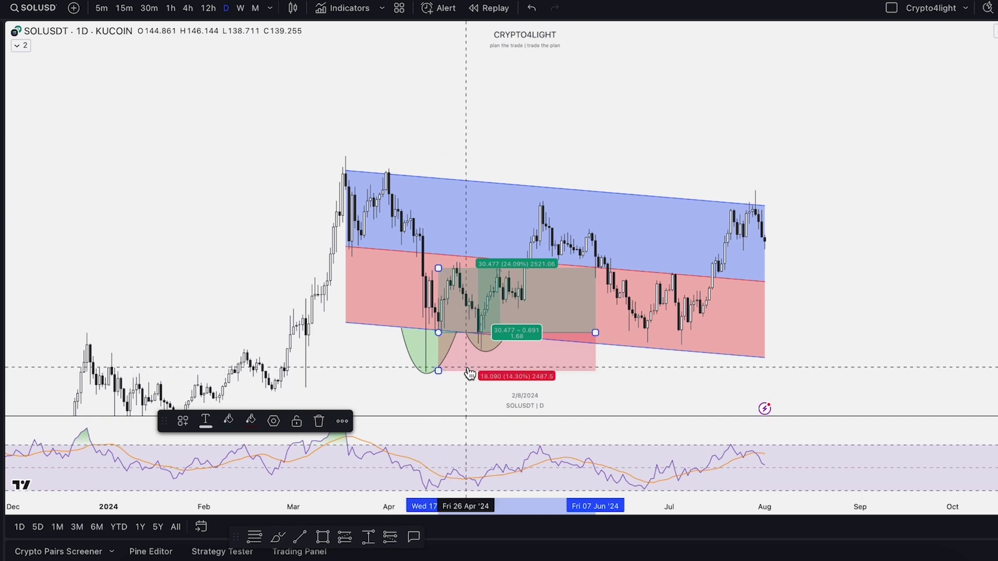
left_click_drag(595, 333, 494, 333)
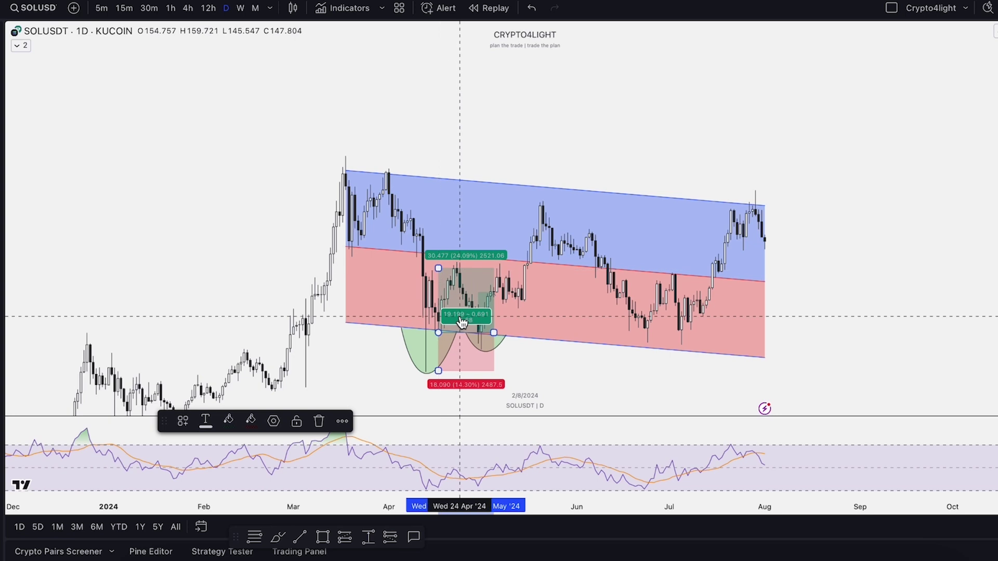
left_click_drag(438, 268, 479, 257)
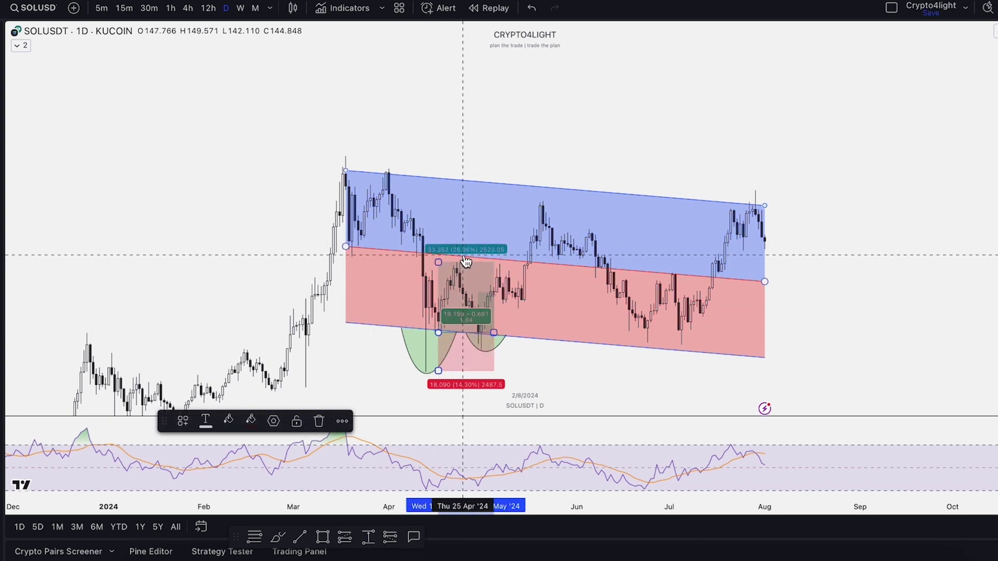
- Move the long position to the early-May low targeting the channel top, then set the 4h timeframe
left_click_drag(463, 335, 519, 325)
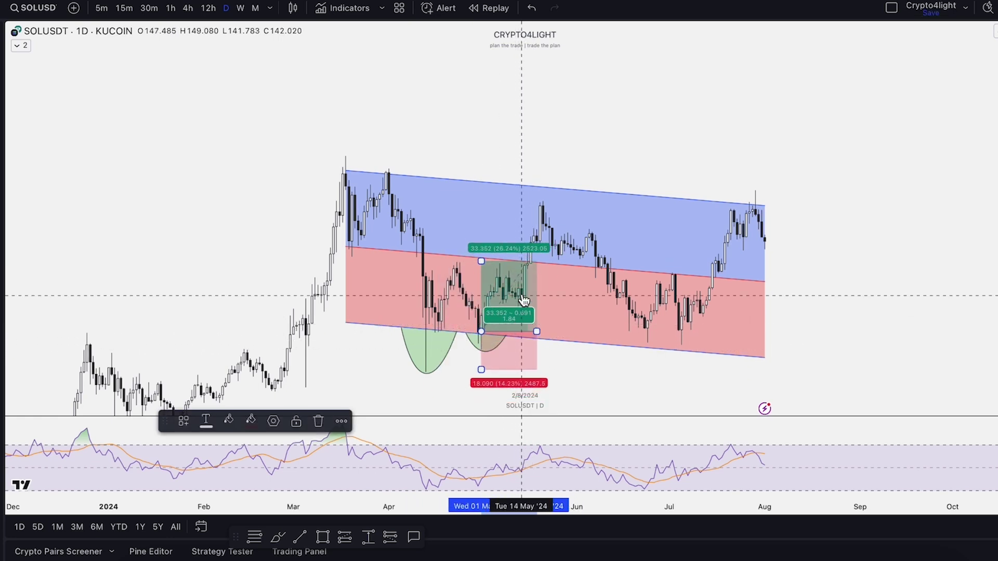
left_click_drag(480, 369, 503, 357)
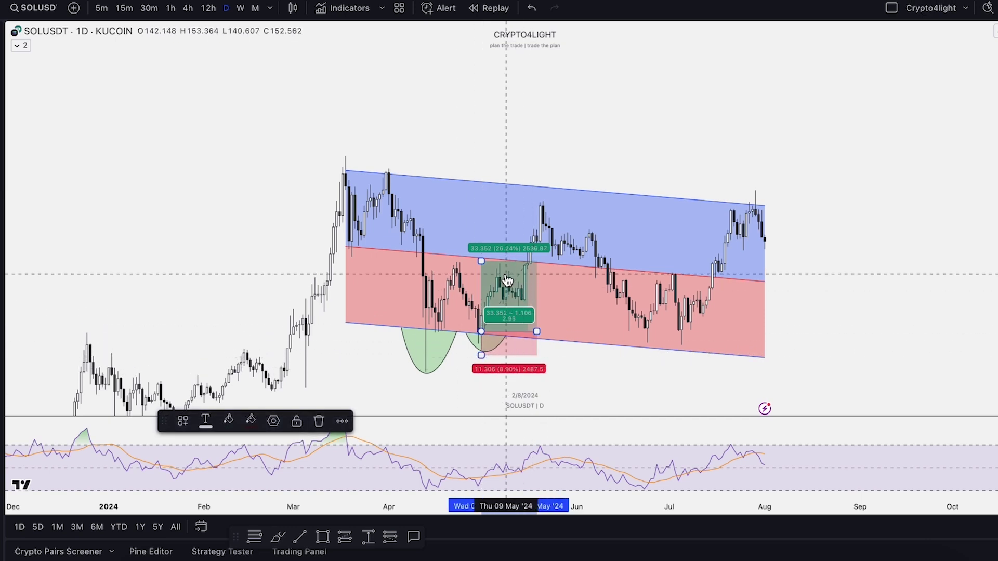
mouse_move(481, 261)
left_mouse_down()
mouse_move(501, 201)
mouse_move(522, 256)
mouse_move(548, 185)
mouse_move(552, 201)
left_mouse_up()
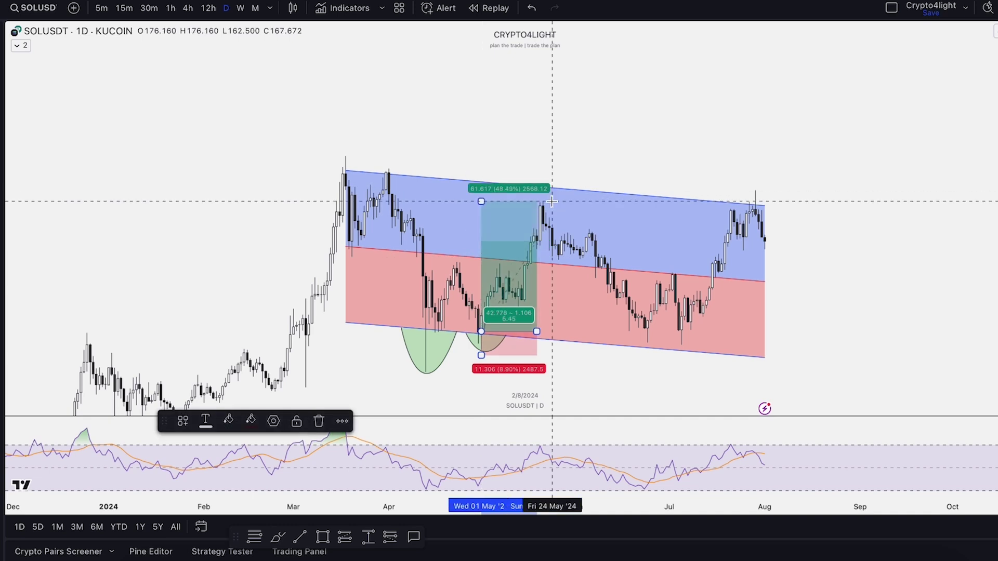
left_click(208, 8)
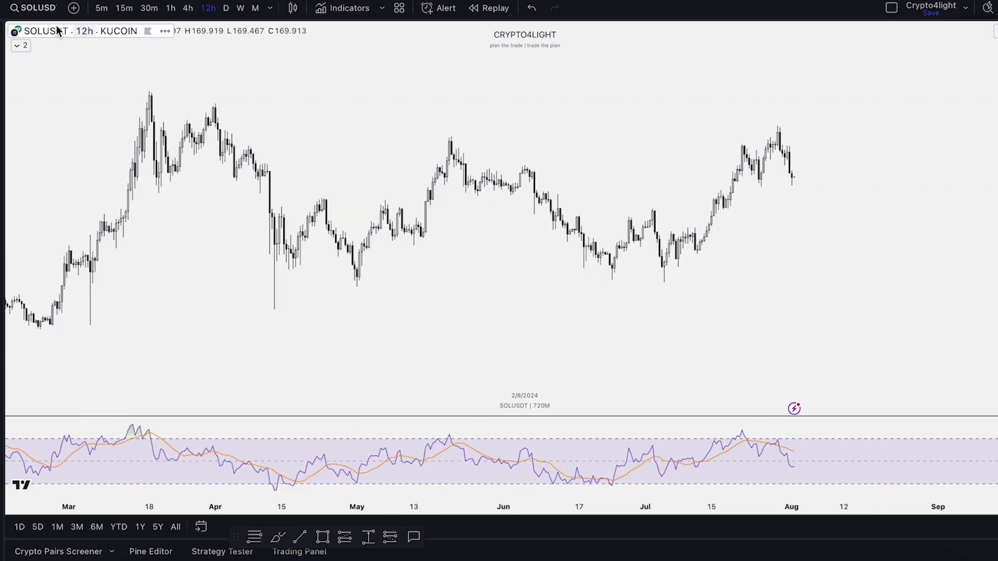
left_click(187, 8)
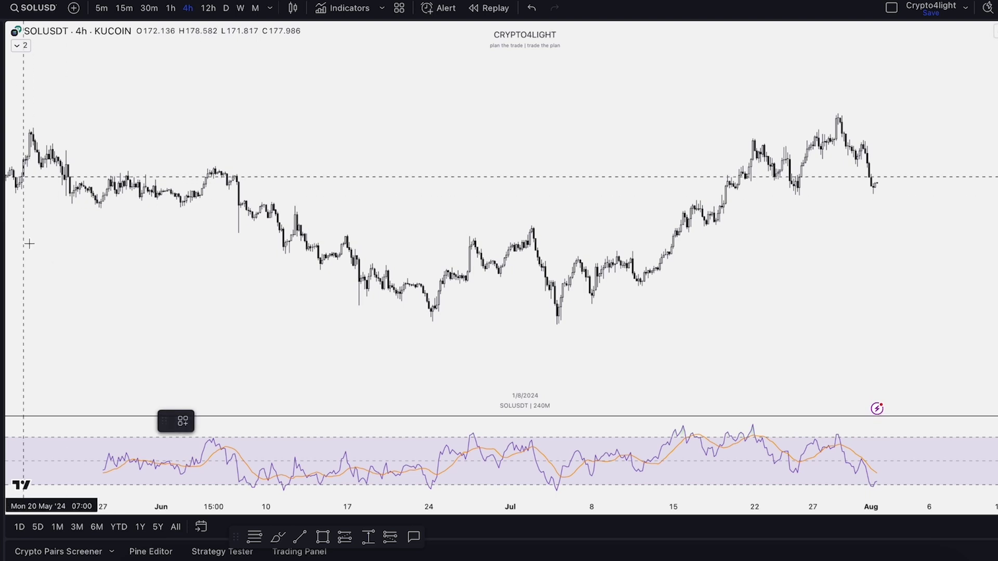
- Draw a rising regression channel from the 5 July low to the latest 4h candle and frame it
left_click(557, 328)
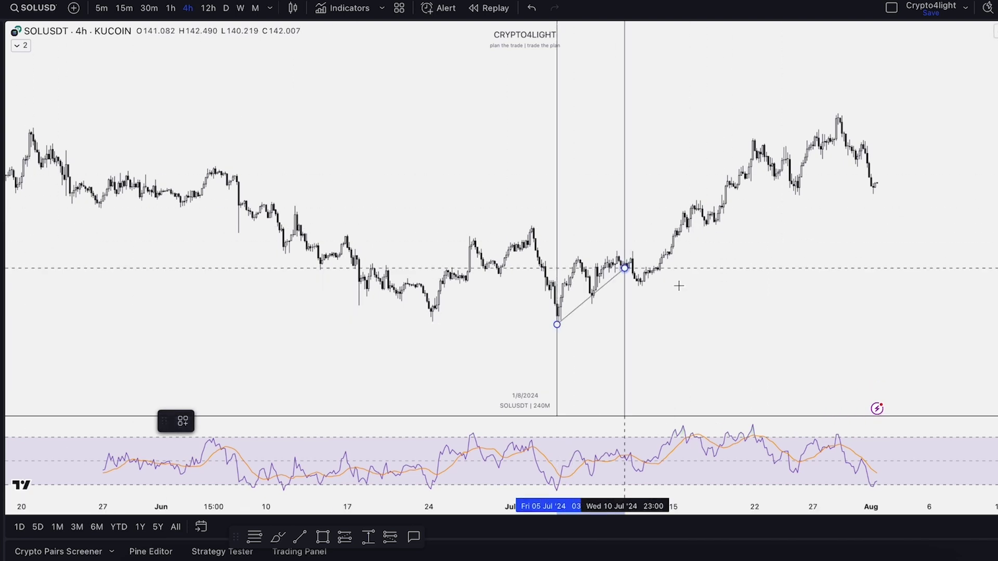
left_click(873, 193)
scroll(878, 177, "up", 2)
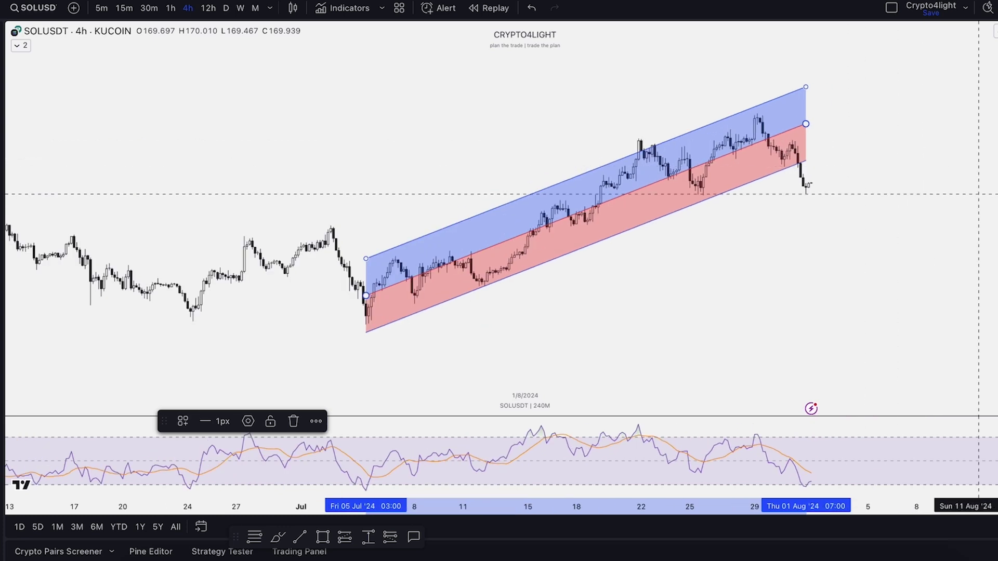
scroll(702, 285, "up", 3)
scroll(659, 163, "left", 3)
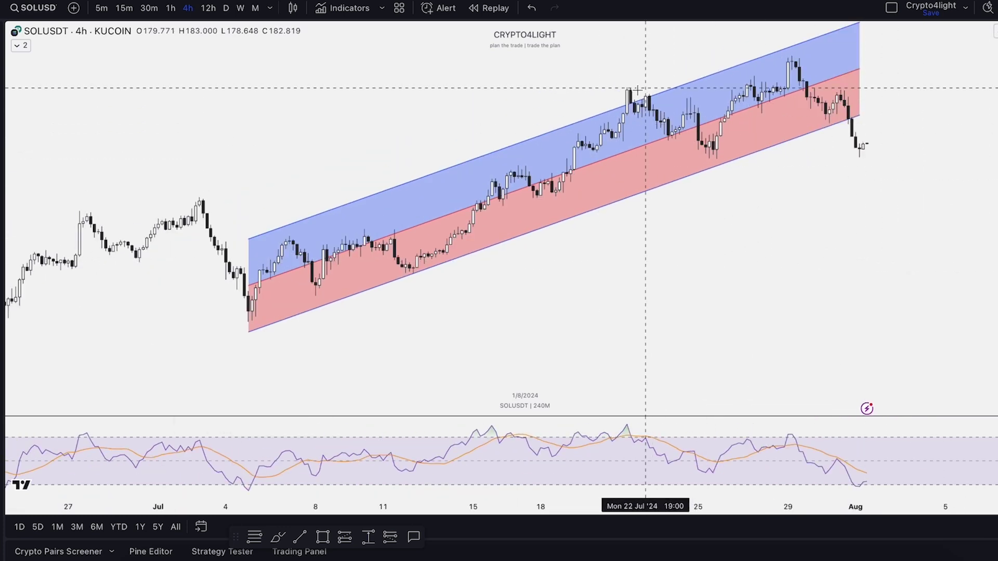
scroll(748, 315, "right", 3)
left_click_drag(748, 315, 742, 300)
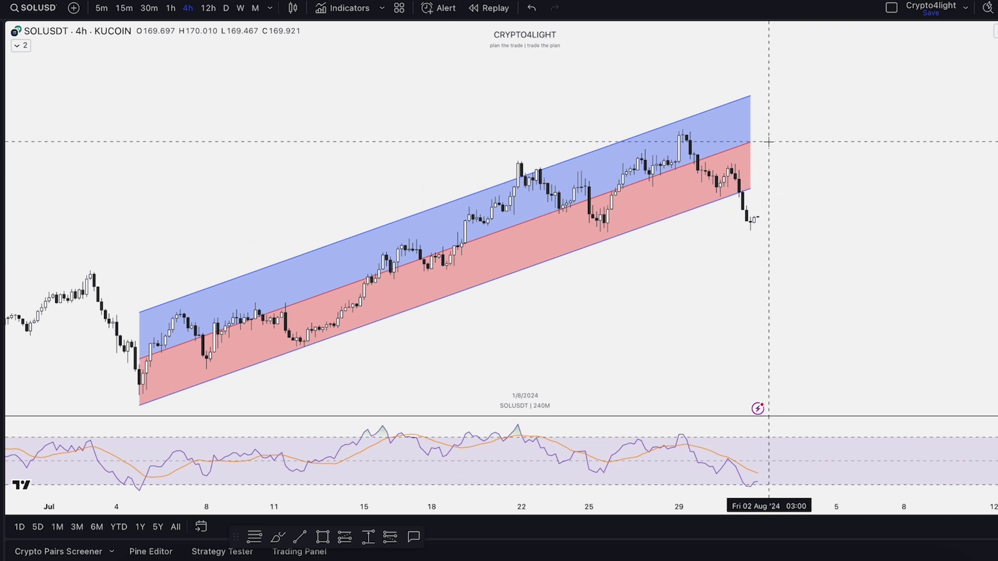
- On the 12h timeframe, draw a descending line from the March peak to the latest candle
left_click(208, 7)
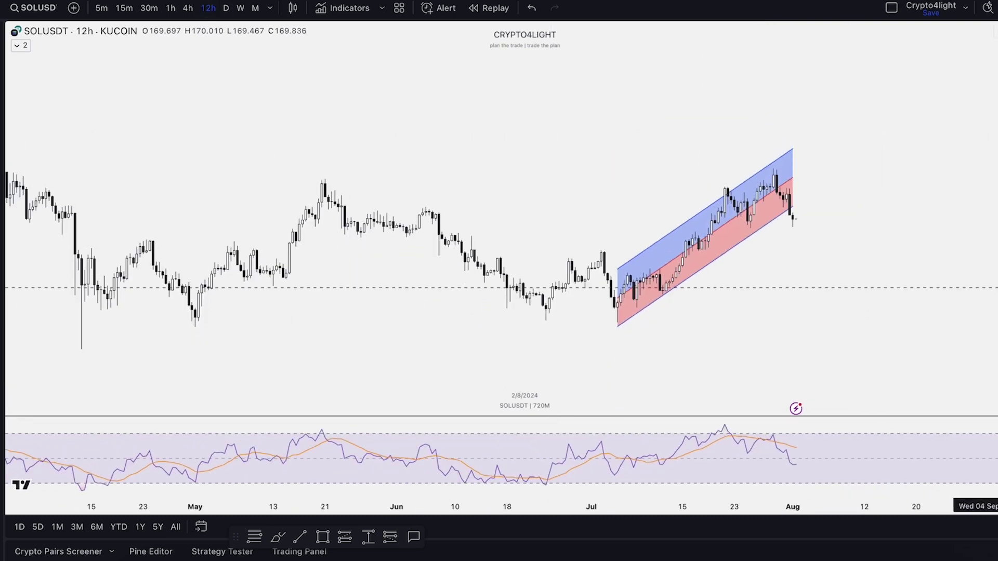
scroll(936, 260, "down", 5)
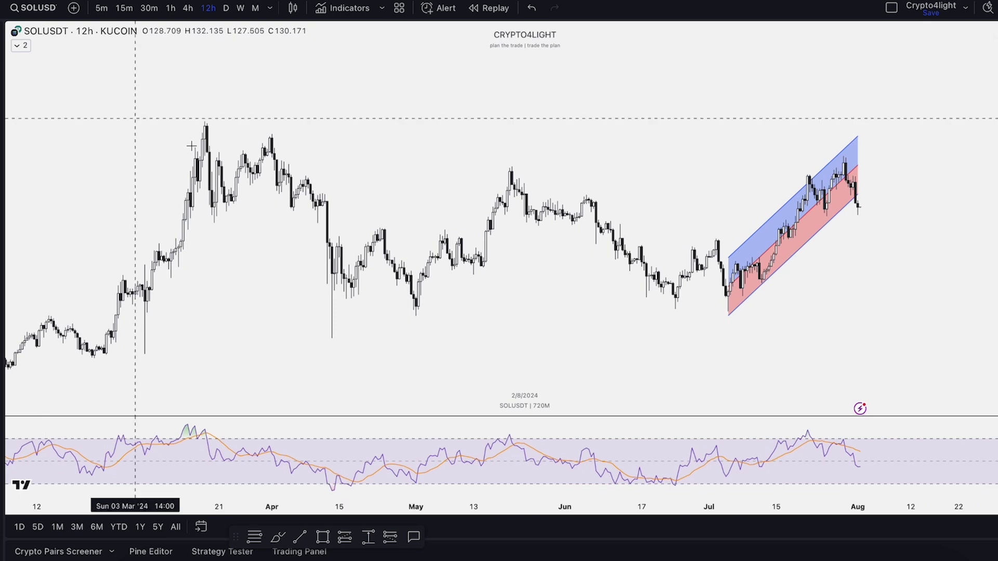
left_click(205, 123)
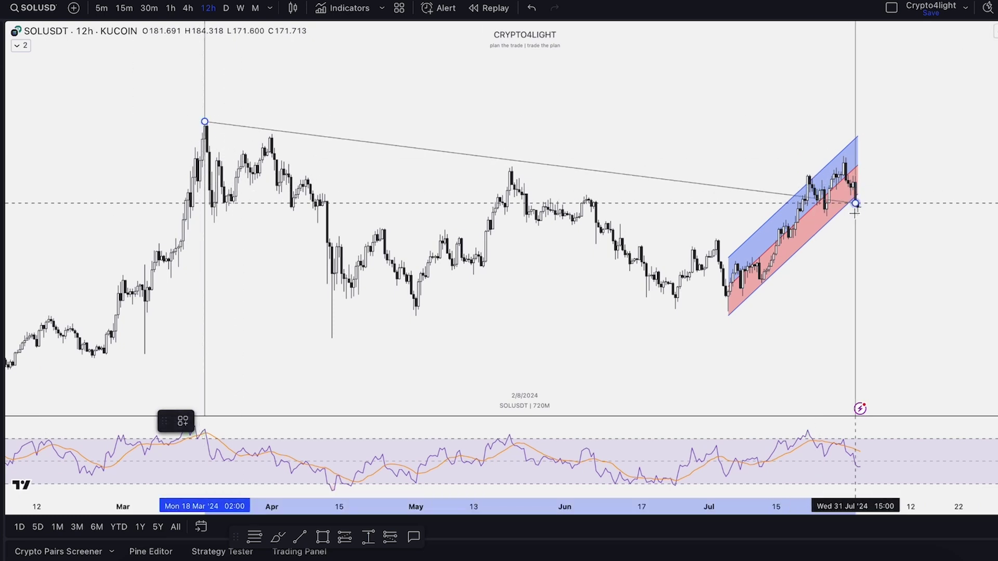
left_click(858, 205)
scroll(749, 234, "up", 2)
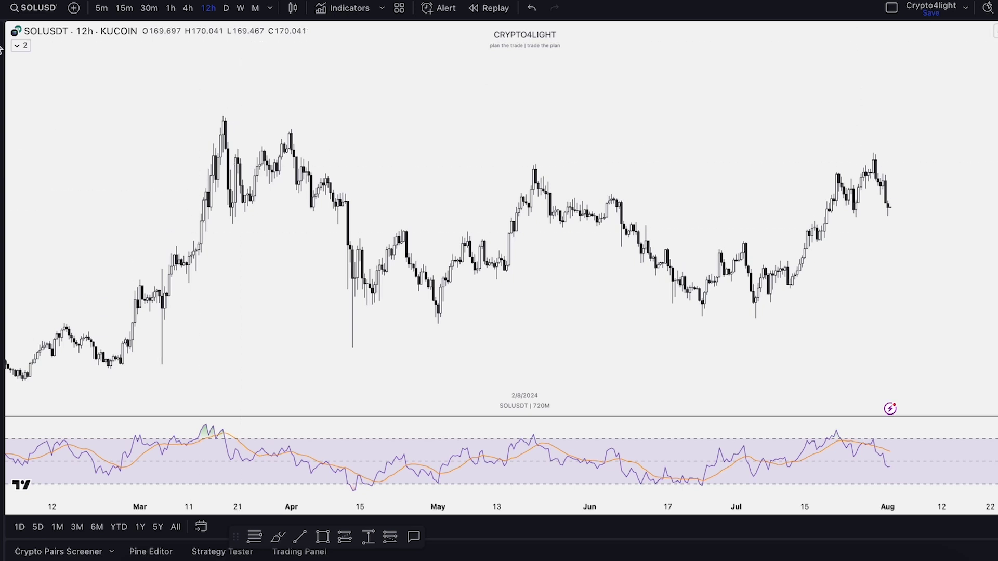
- Unhide the LinReg indicator from the legend and open its Inputs settings
left_click(26, 46)
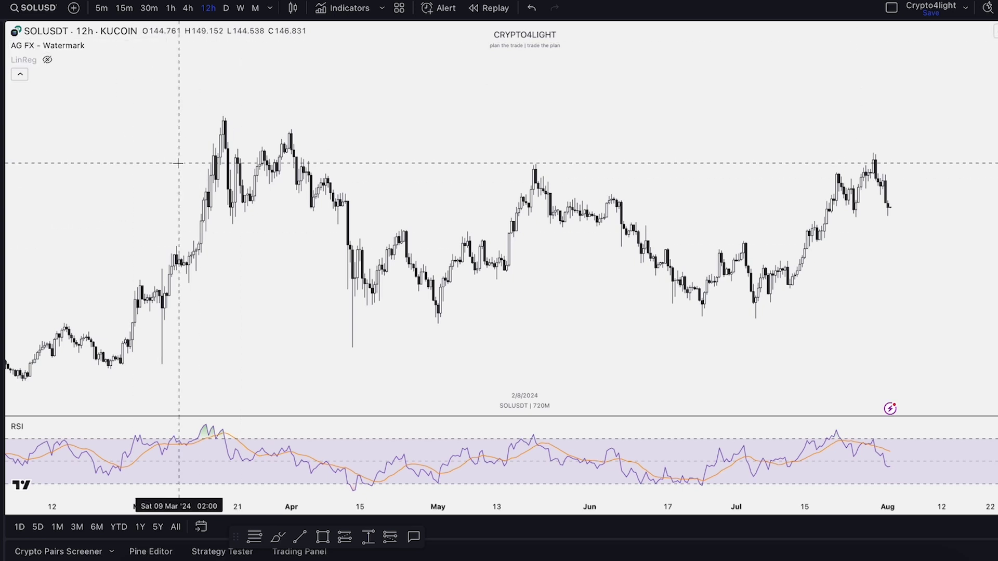
mouse_move(17, 65)
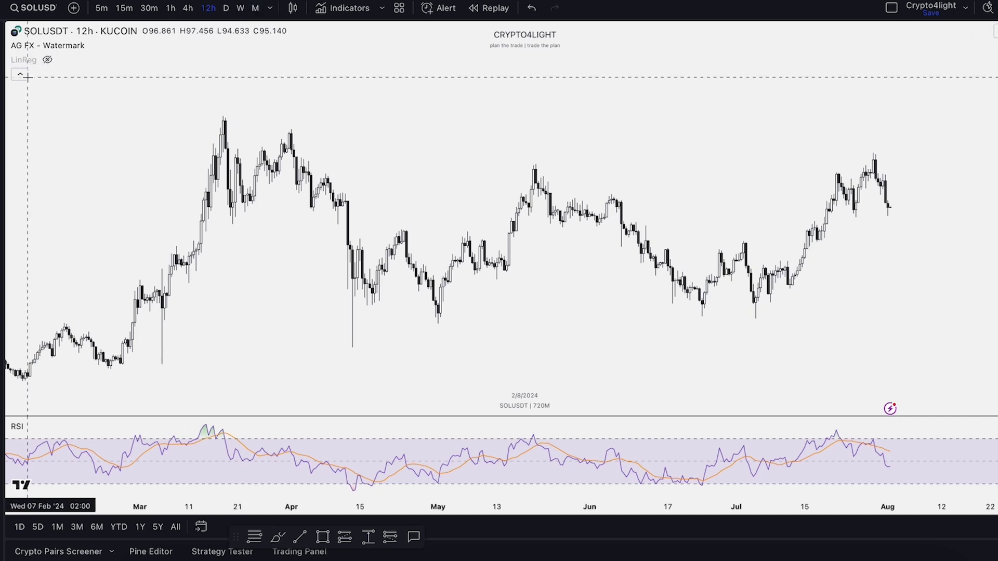
left_click(48, 59)
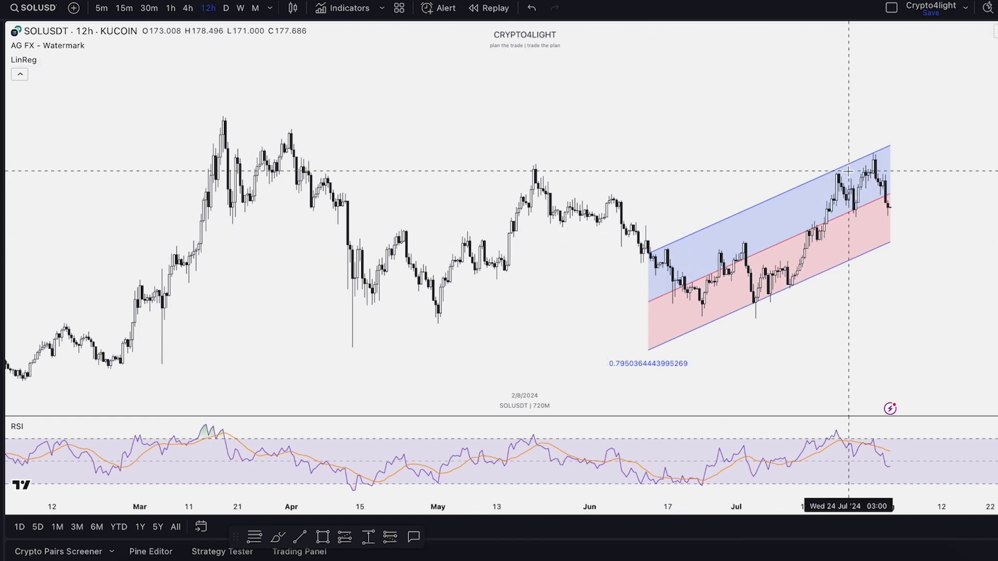
scroll(825, 188, "up", 1)
scroll(811, 185, "up", 2)
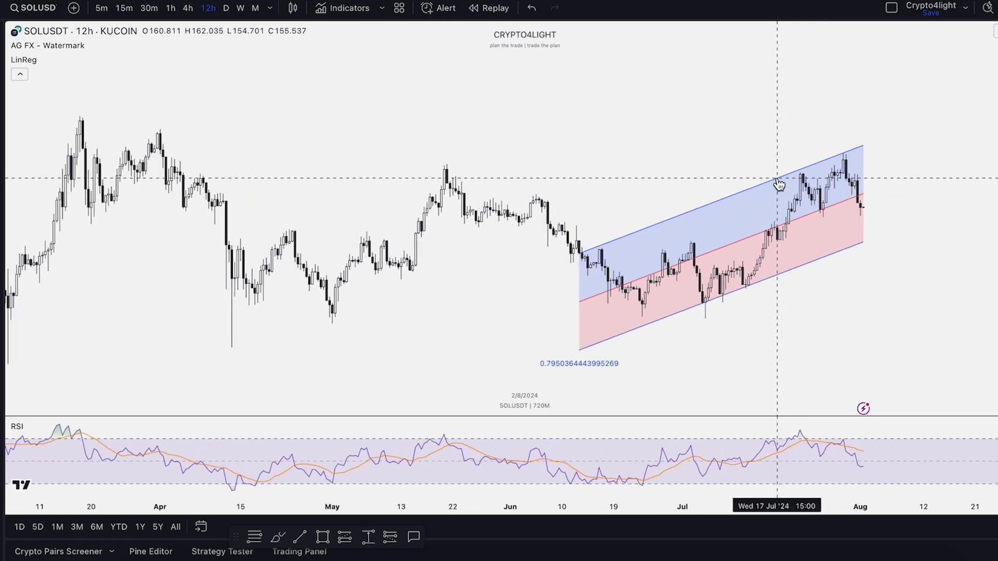
double_click(778, 184)
left_click(465, 221)
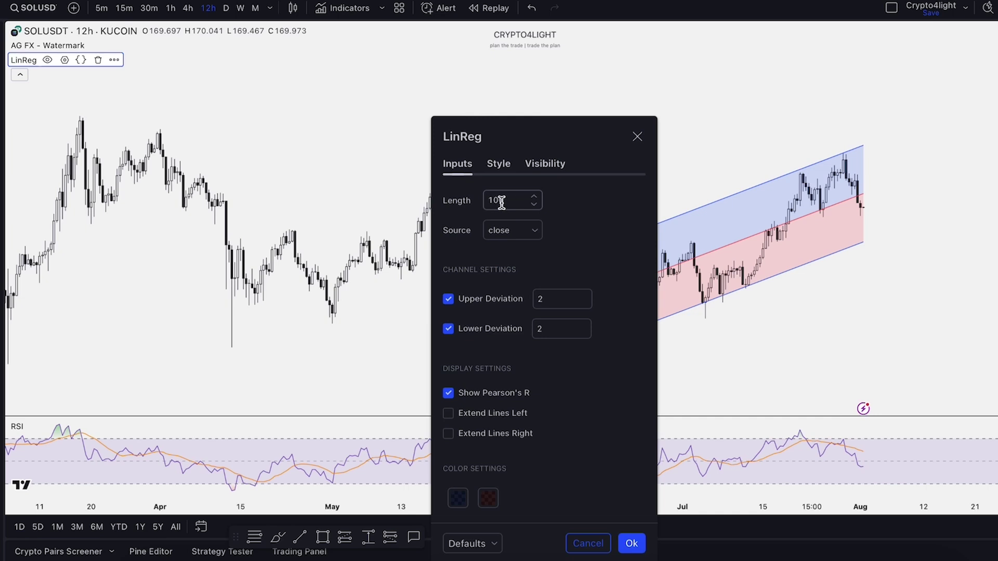
- Change the LinReg Length from 100 to 200 and move the dialog aside to view the channel
left_click(515, 201)
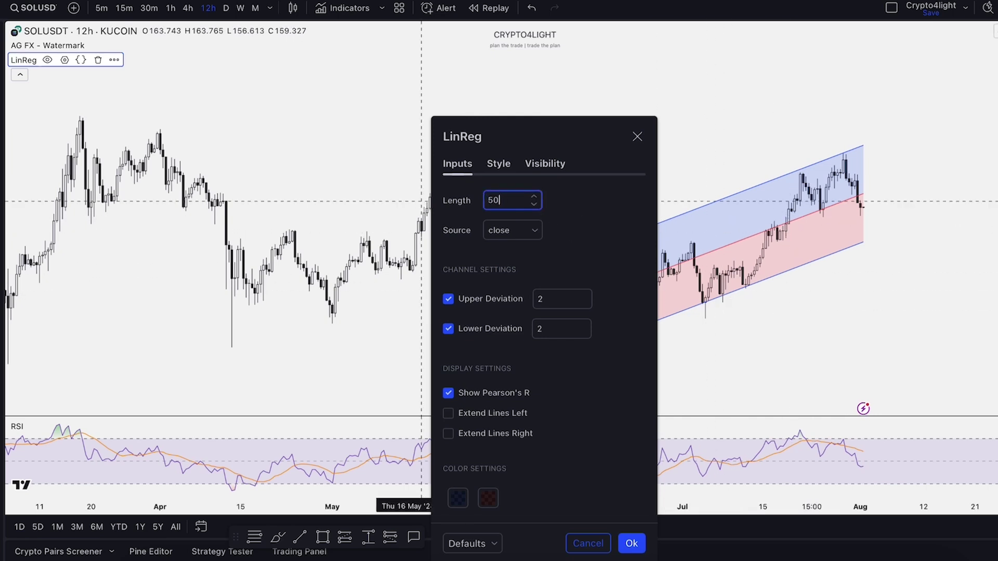
left_click_drag(593, 132, 306, 35)
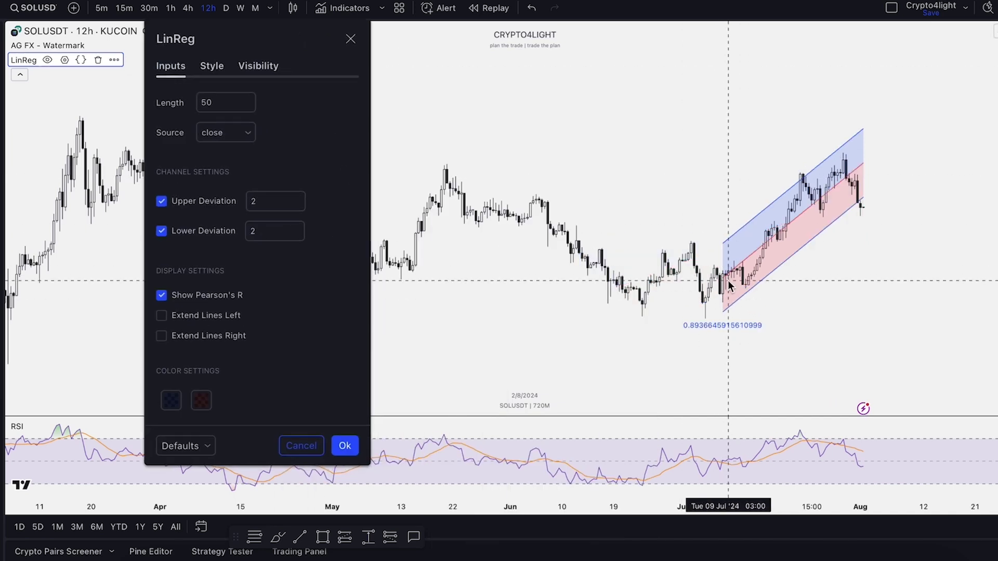
key("BackSpace")
key("BackSpace")
type("200")
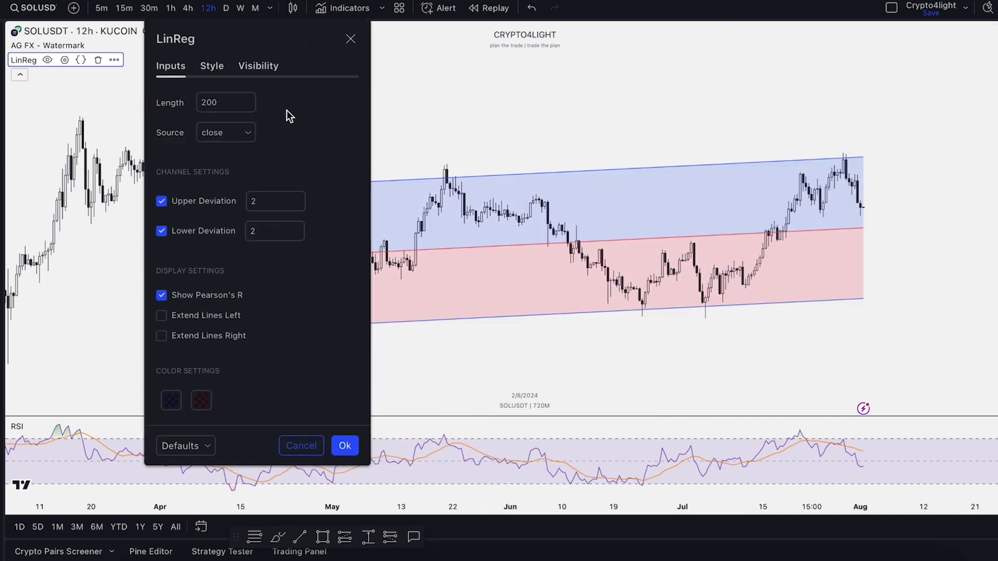
scroll(572, 219, "down", 2)
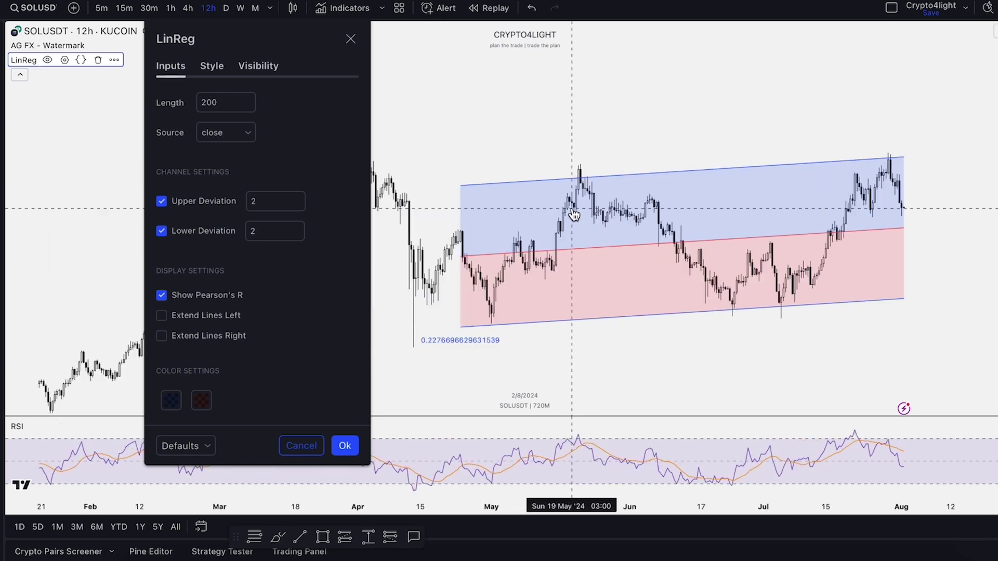
left_click_drag(276, 26, 191, 46)
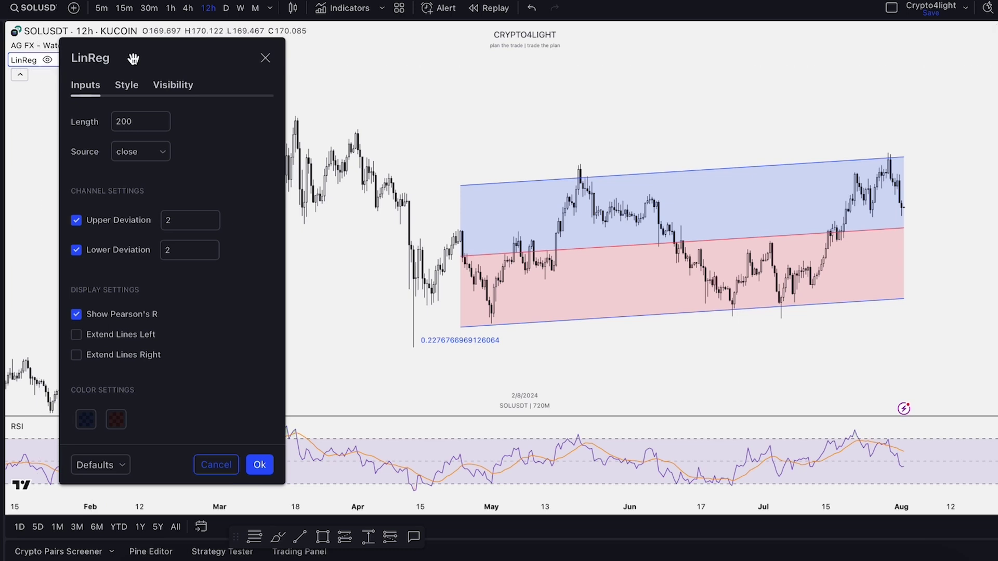
left_click_drag(135, 58, 197, 52)
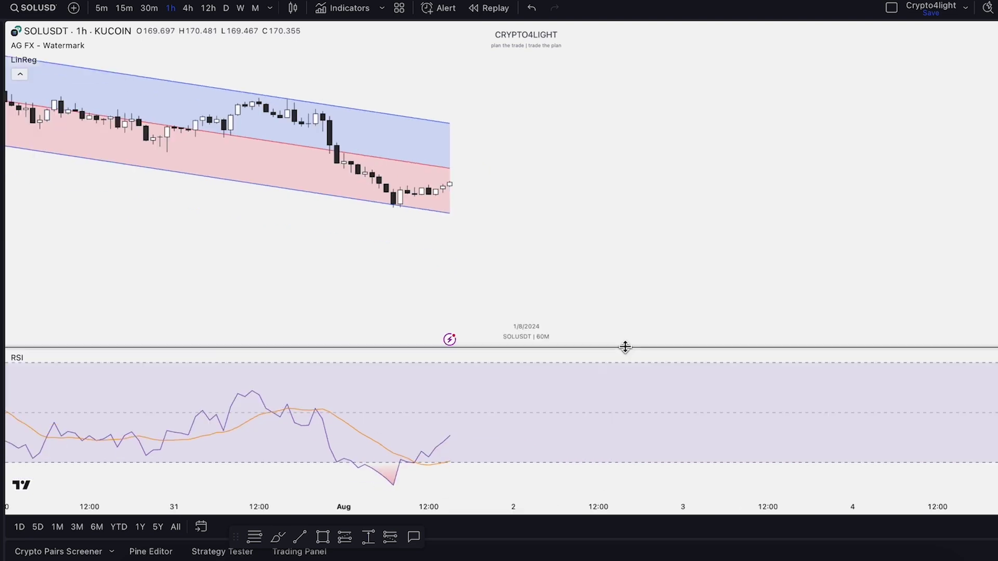
- Scroll the 1h chart left to view the descending LinReg channel
scroll(824, 258, "left", 3)
scroll(598, 311, "left", 2)
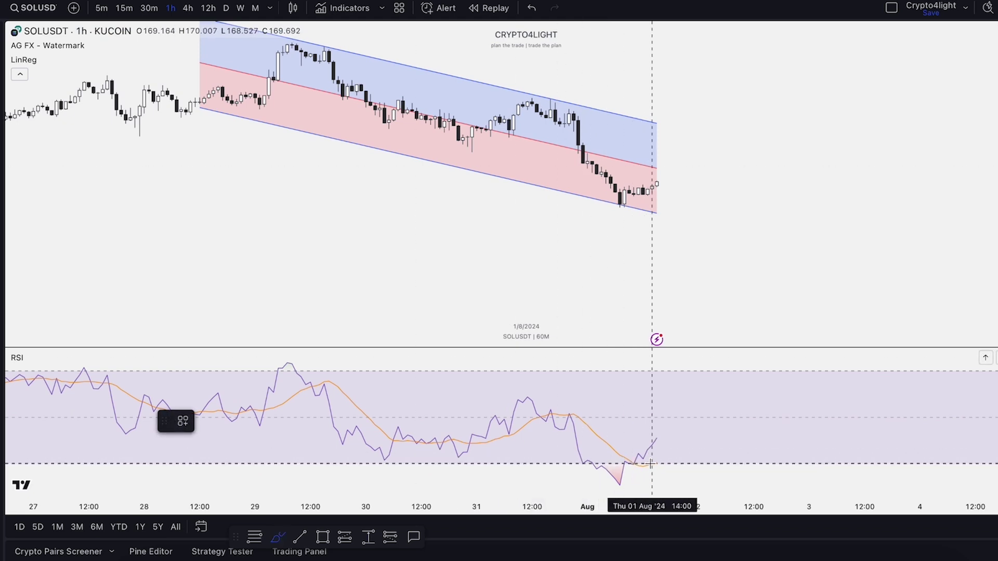
- Draw a freehand ellipse around the RSI dip, undo it, then restore it with Ctrl+Y
left_click_drag(639, 472, 577, 474)
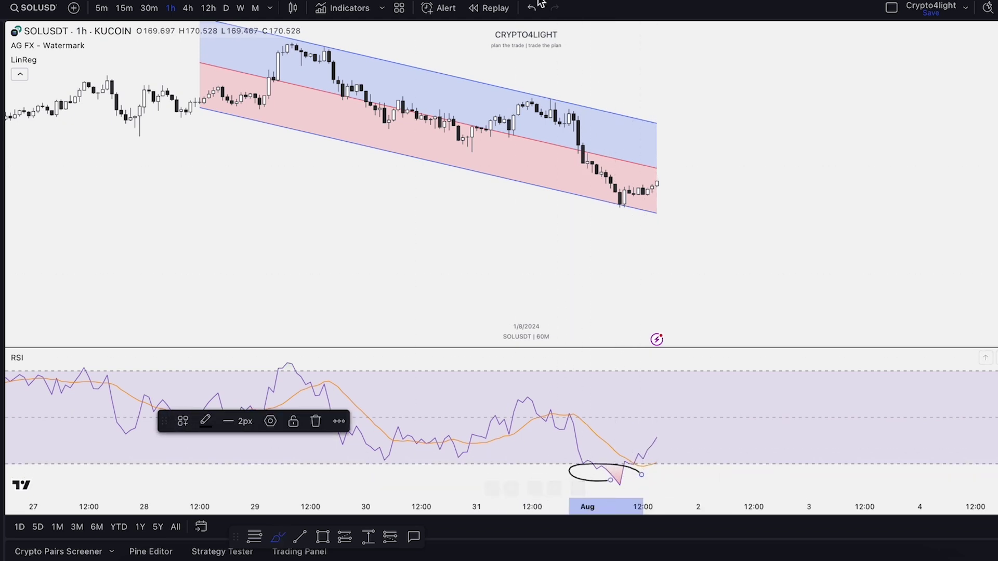
key("ctrl+z")
scroll(411, 366, "down", 1)
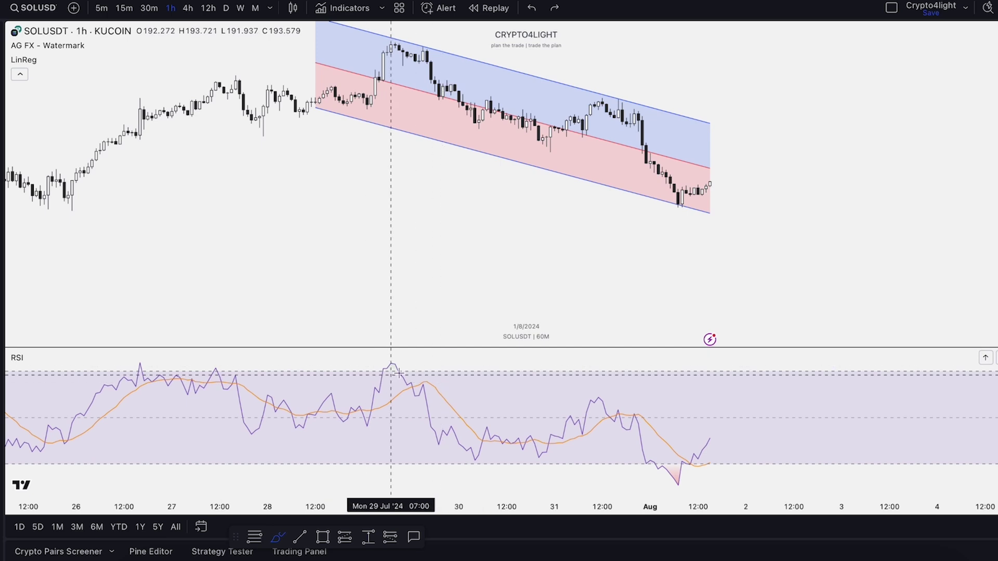
key("ctrl+y")
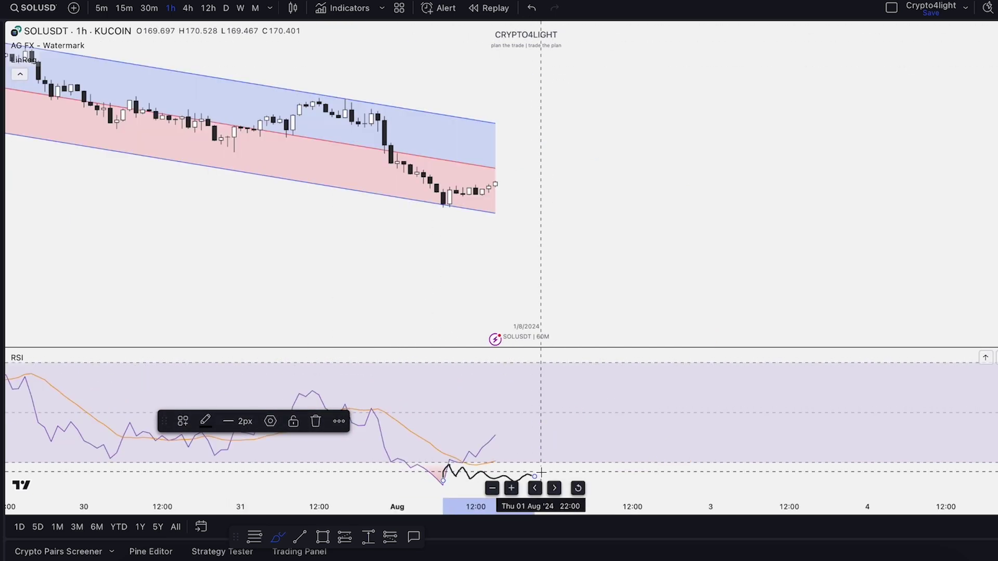
- Remove a stray freehand stroke from the price chart and pan to the recent candles
mouse_move(477, 198)
left_mouse_down()
mouse_move(488, 190)
mouse_move(573, 265)
left_mouse_up()
left_click(532, 8)
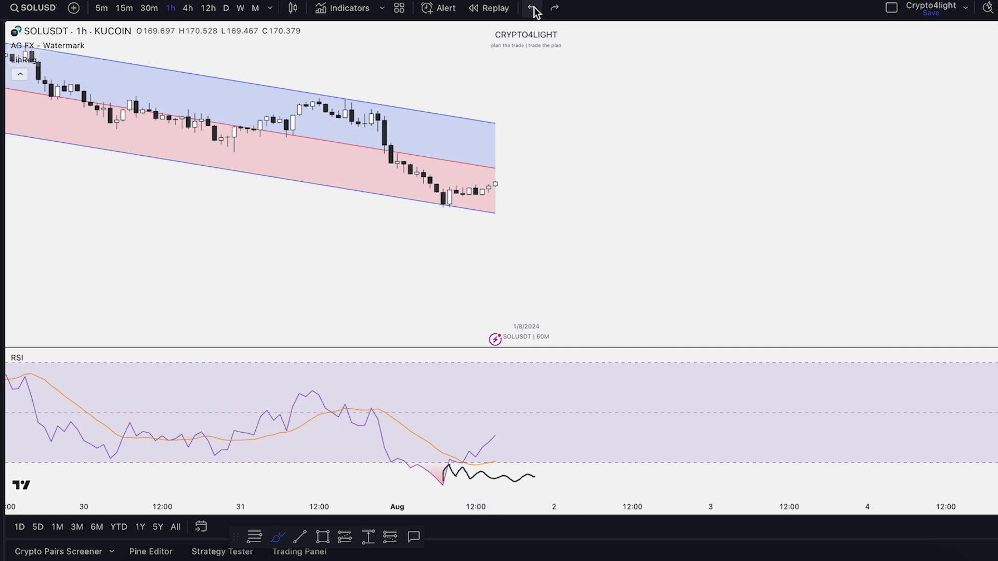
scroll(552, 46, "down", 2)
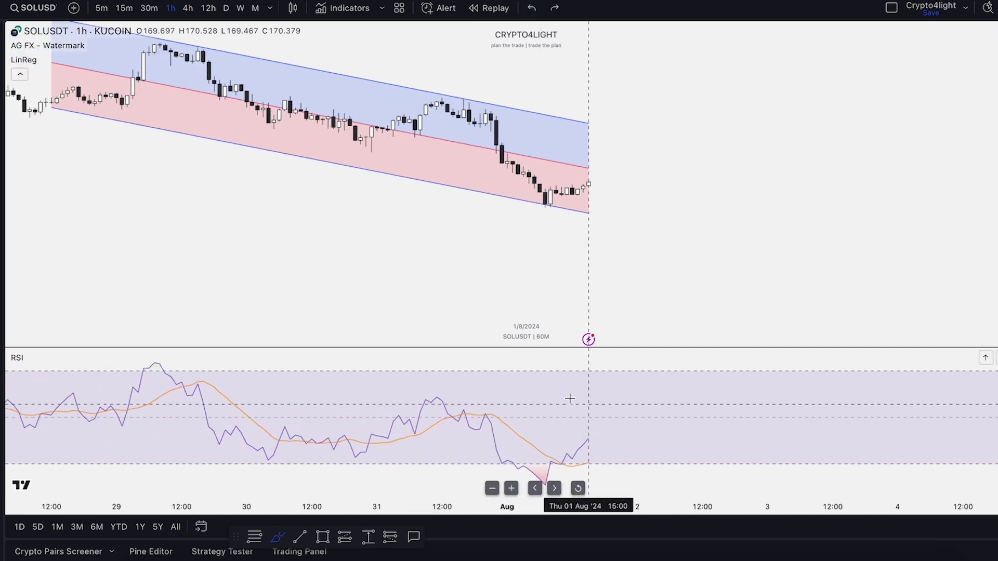
left_click_drag(176, 199, 204, 249)
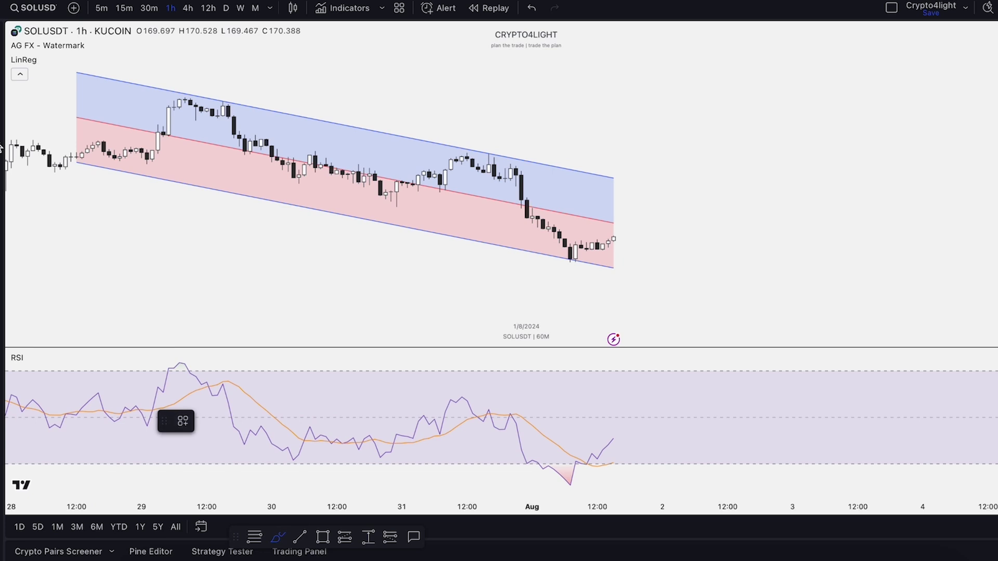
scroll(296, 312, "up", 1)
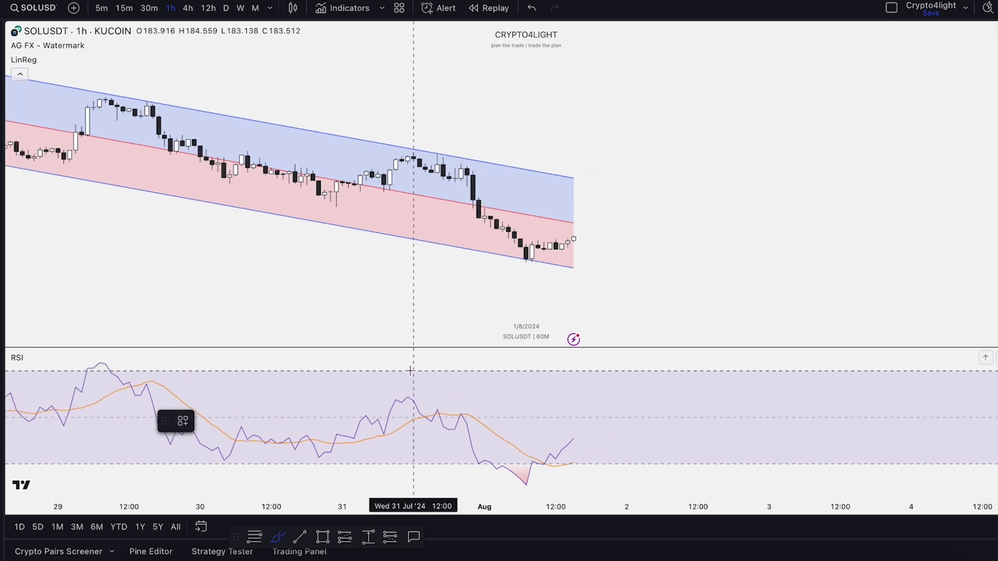
scroll(492, 462, "up", 1)
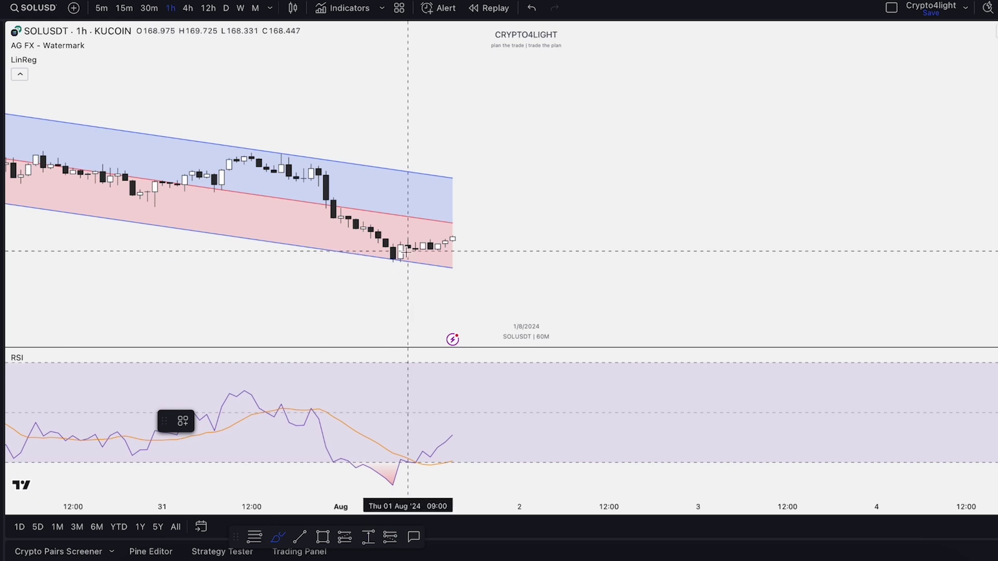
- Circle the RSI oversold dip on 1 August and the price low, undoing the stray arrow stroke
mouse_move(415, 467)
left_mouse_down()
mouse_move(349, 476)
mouse_move(421, 489)
left_mouse_up()
scroll(522, 278, "down", 1)
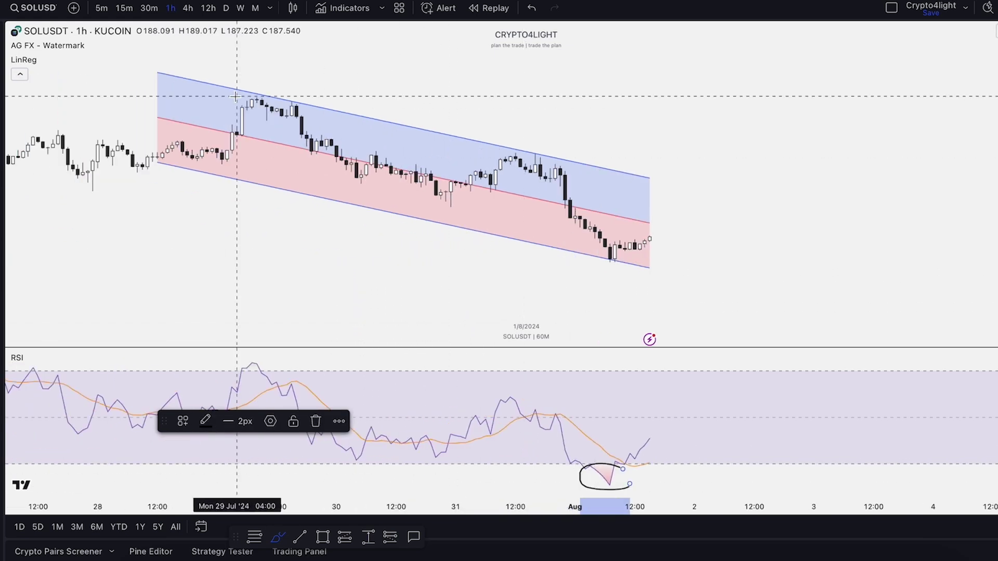
scroll(598, 265, "up", 1)
mouse_move(563, 257)
left_mouse_down()
mouse_move(528, 246)
mouse_move(561, 263)
left_mouse_up()
scroll(507, 256, "up", 1)
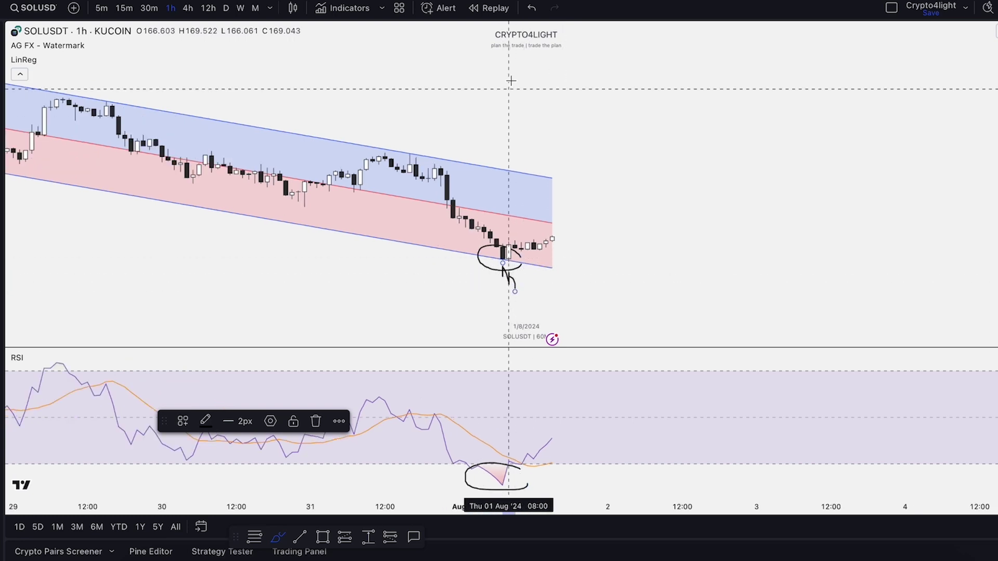
left_click(532, 8)
left_click(533, 6)
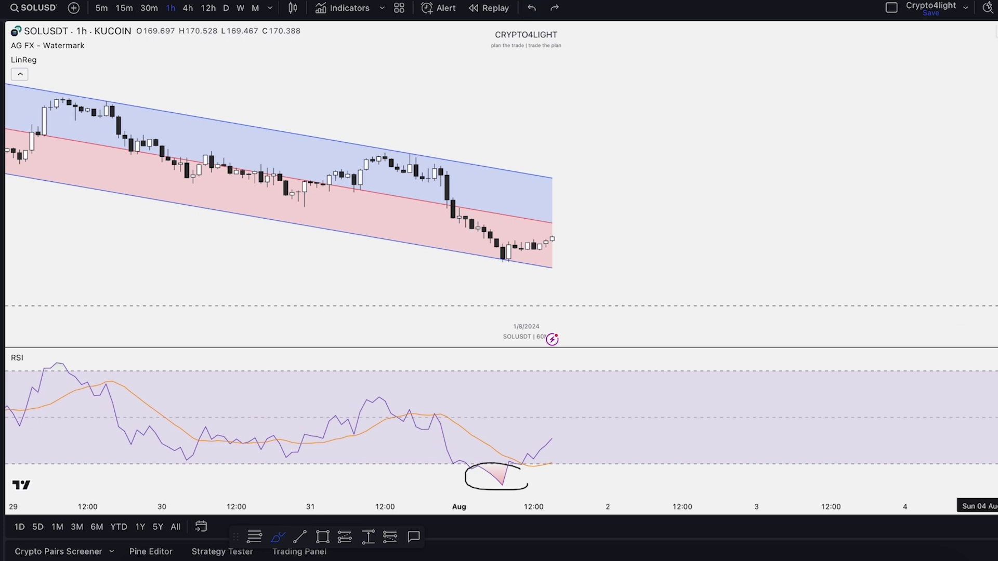